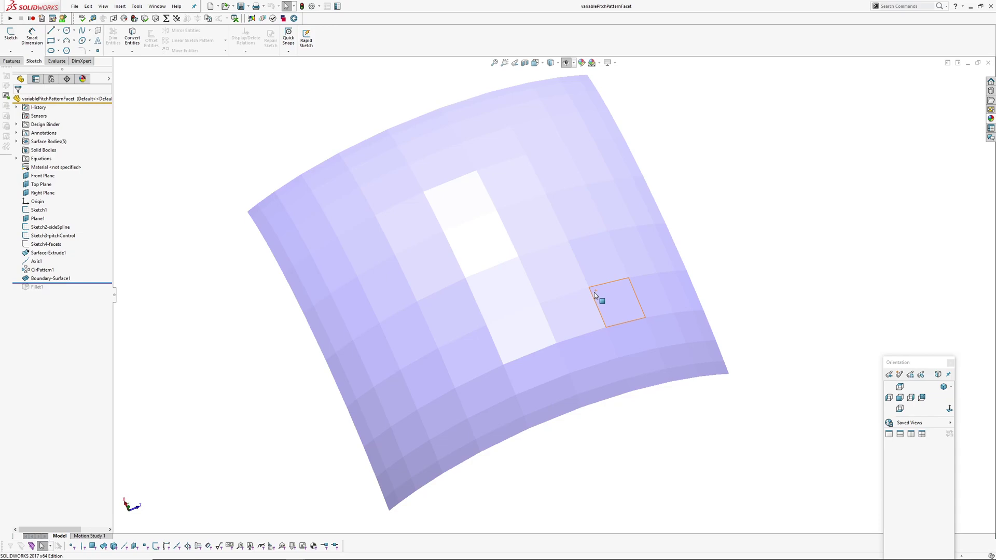
# Orbit the faceted boundary surface and switch it to Shaded With Edges display.
pyautogui.moveTo(460, 287); pyautogui.dragTo(624, 257, button='middle')
pyautogui.moveTo(559, 252); pyautogui.dragTo(543, 224, button='middle')
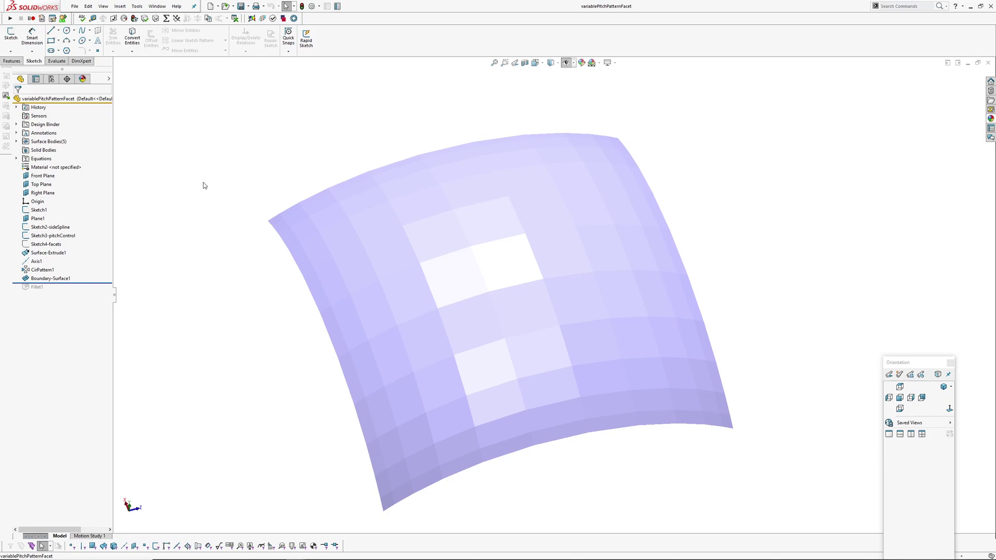
pyautogui.moveTo(467, 225)
pyautogui.mouseDown(button='middle')
pyautogui.moveTo(505, 225)
pyautogui.moveTo(503, 176)
pyautogui.moveTo(516, 251)
pyautogui.moveTo(509, 202)
pyautogui.moveTo(487, 239)
pyautogui.mouseUp(button='middle')
pyautogui.press('e')
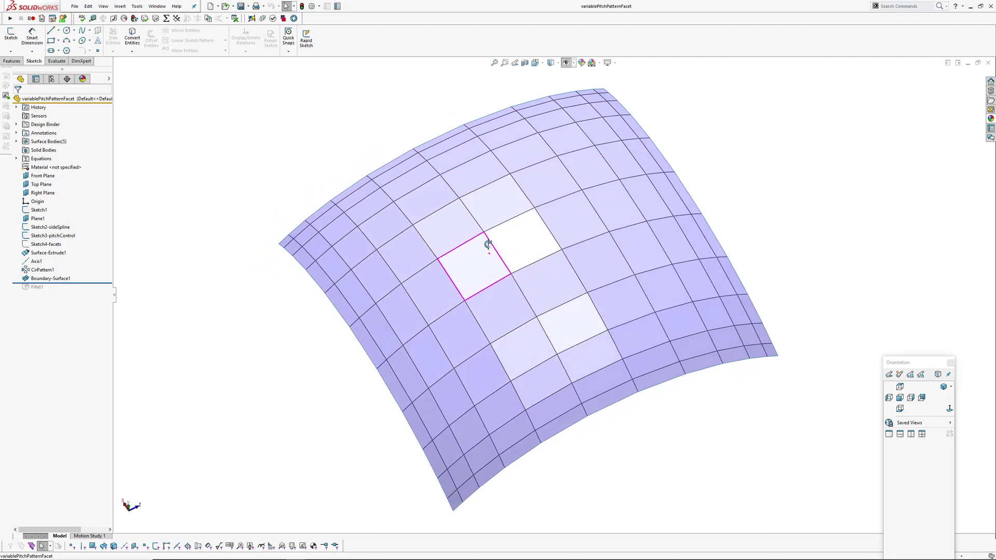
# Roll the model back before Plane1 and reveal the hidden Sketch1.
pyautogui.click(36, 219)
pyautogui.click(64, 197)
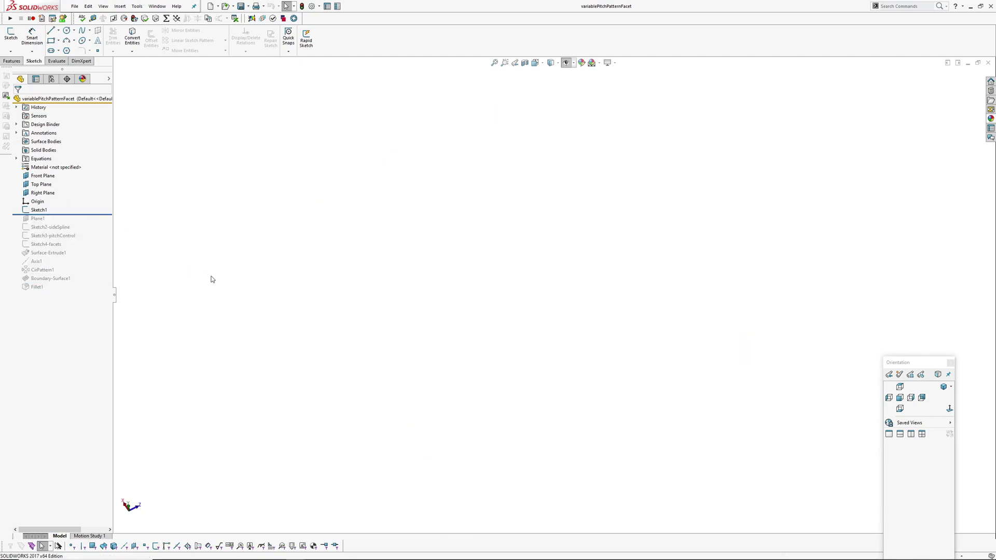
pyautogui.click(35, 210)
pyautogui.click(207, 275)
pyautogui.press('h')
pyautogui.moveTo(521, 303)
pyautogui.mouseDown(button='middle')
pyautogui.moveTo(515, 257)
pyautogui.moveTo(418, 268)
pyautogui.mouseUp(button='middle')
# Inspect Sketch1's 100 square, then move the rollback bar just below Plane1.
pyautogui.click(36, 211)
pyautogui.moveTo(300, 465)
pyautogui.mouseDown(button='middle')
pyautogui.moveTo(378, 412)
pyautogui.moveTo(504, 220)
pyautogui.moveTo(503, 307)
pyautogui.moveTo(469, 307)
pyautogui.moveTo(478, 285)
pyautogui.moveTo(516, 285)
pyautogui.moveTo(507, 285)
pyautogui.mouseUp(button='middle')
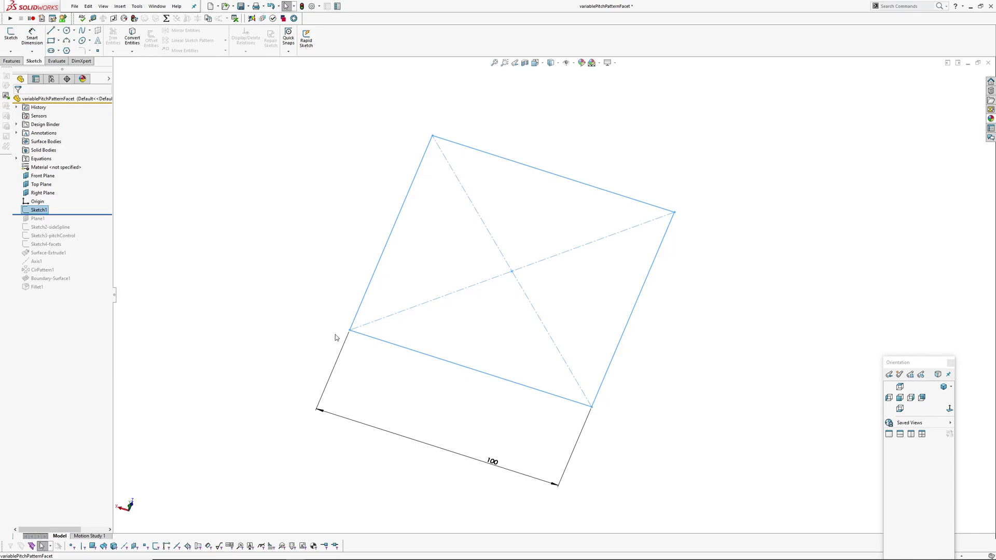
pyautogui.moveTo(335, 337)
pyautogui.mouseDown(button='middle')
pyautogui.moveTo(365, 360)
pyautogui.moveTo(356, 407)
pyautogui.mouseUp(button='middle')
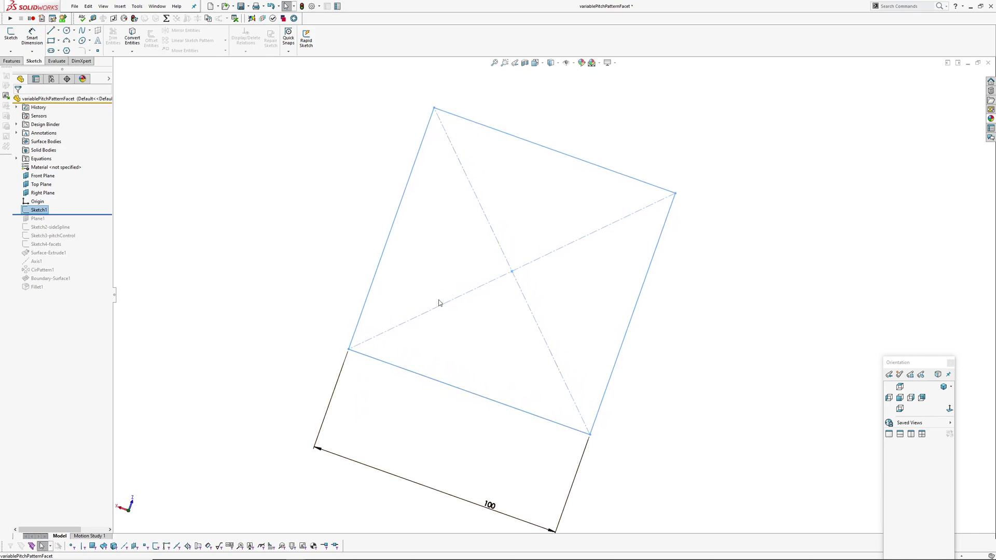
pyautogui.moveTo(441, 296); pyautogui.dragTo(438, 201, button='middle')
pyautogui.moveTo(61, 216); pyautogui.dragTo(42, 224)
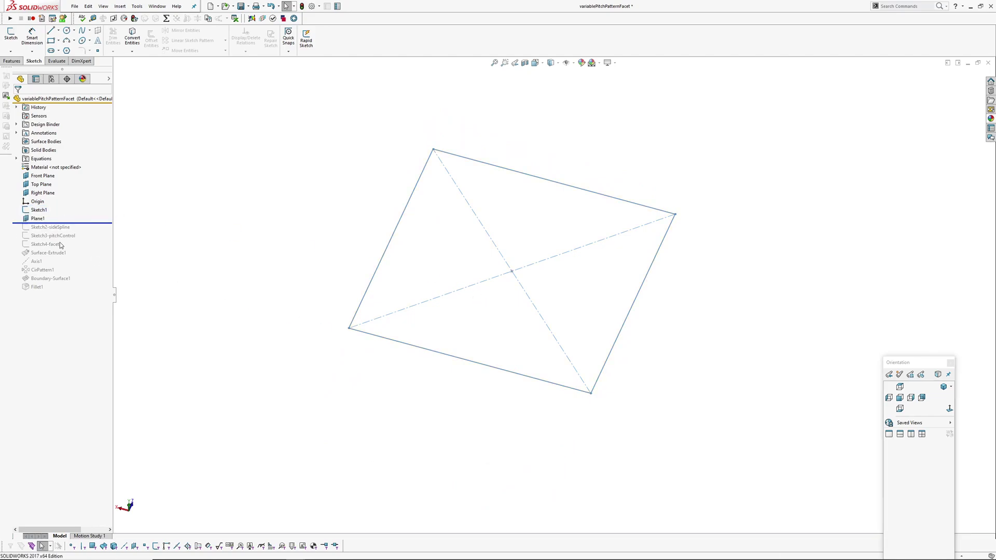
# Check Plane1 beside the square sketch from a near-top view.
pyautogui.click(38, 218)
pyautogui.moveTo(565, 340)
pyautogui.mouseDown(button='middle')
pyautogui.moveTo(703, 235)
pyautogui.moveTo(549, 315)
pyautogui.moveTo(382, 318)
pyautogui.moveTo(442, 340)
pyautogui.mouseUp(button='middle')
pyautogui.moveTo(447, 394); pyautogui.dragTo(270, 392, button='middle')
pyautogui.click(270, 392)
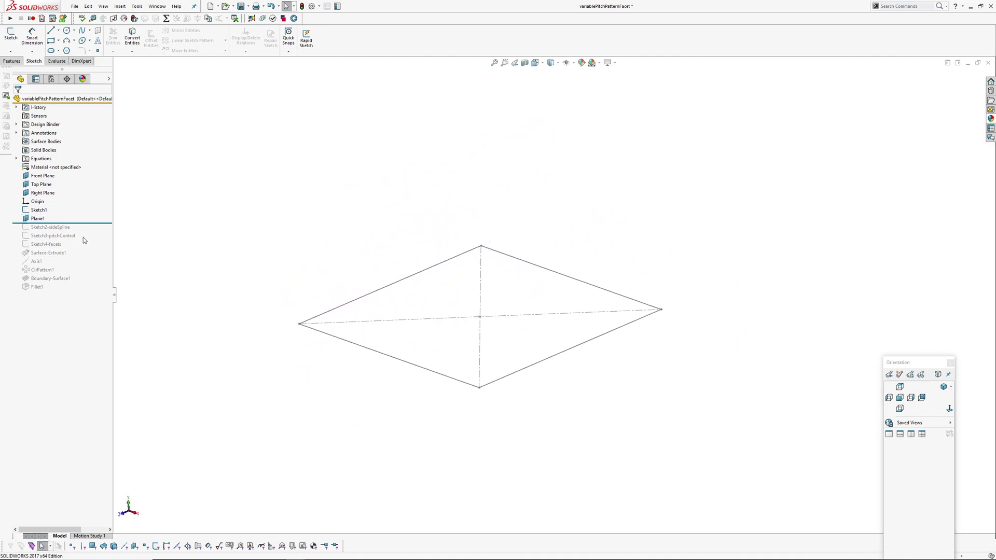
# Roll forward to Sketch2-sideSpline and display its 106.10 arched spline dimensions.
pyautogui.moveTo(93, 224); pyautogui.dragTo(94, 229)
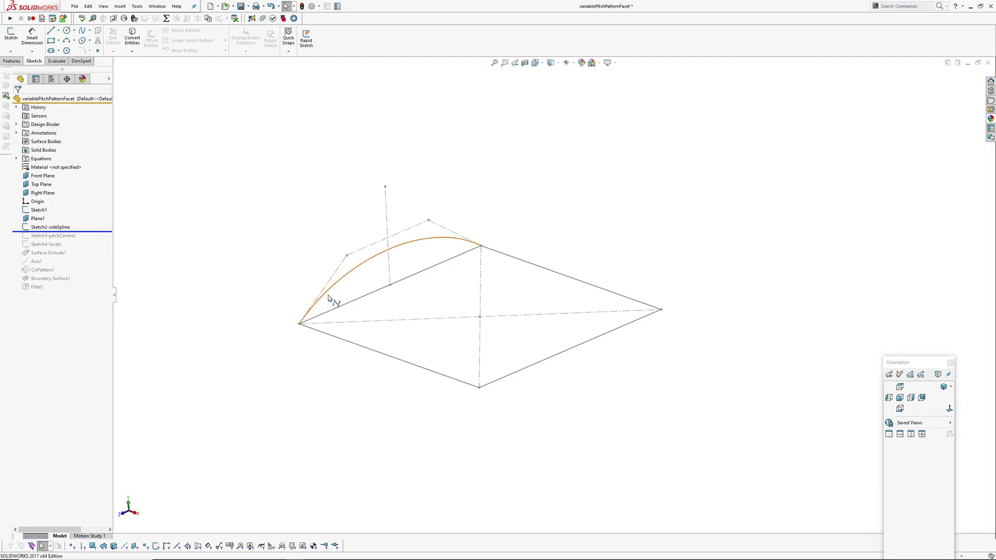
pyautogui.moveTo(340, 296)
pyautogui.mouseDown(button='middle')
pyautogui.moveTo(441, 283)
pyautogui.moveTo(402, 280)
pyautogui.mouseUp(button='middle')
pyautogui.click(52, 227)
pyautogui.click(55, 229)
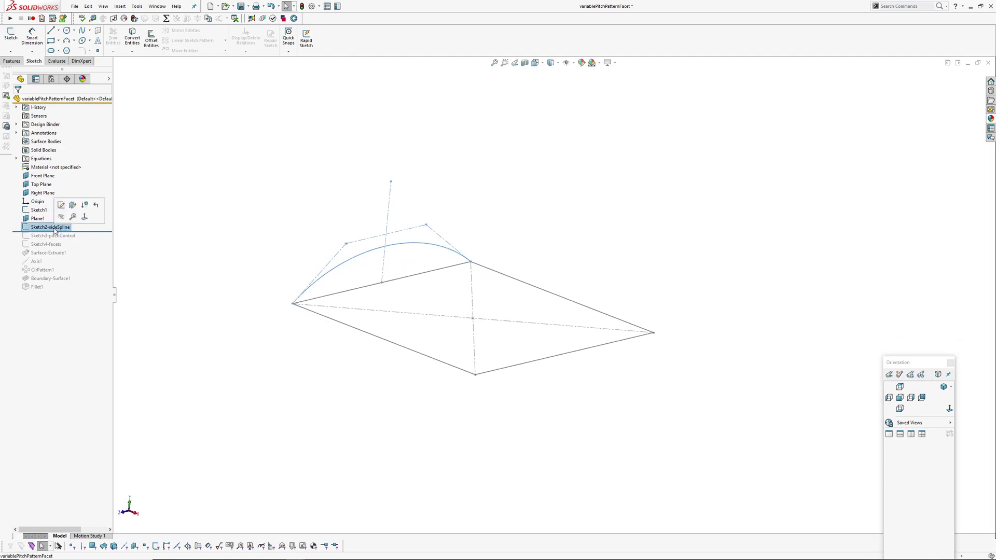
pyautogui.scroll(-2, 432, 277)
pyautogui.moveTo(443, 306)
pyautogui.mouseDown(button='middle')
pyautogui.moveTo(409, 279)
pyautogui.moveTo(415, 285)
pyautogui.mouseUp(button='middle')
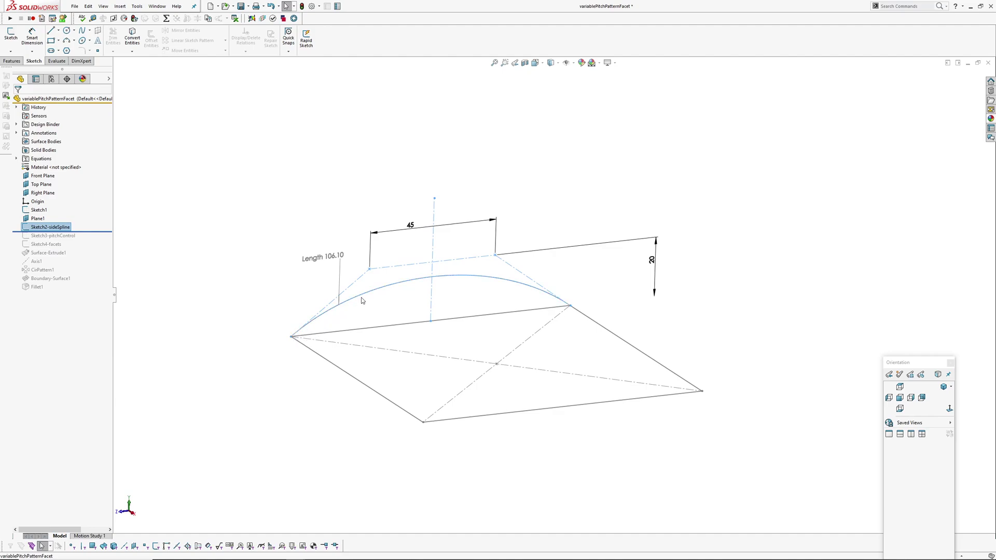
pyautogui.click(257, 303)
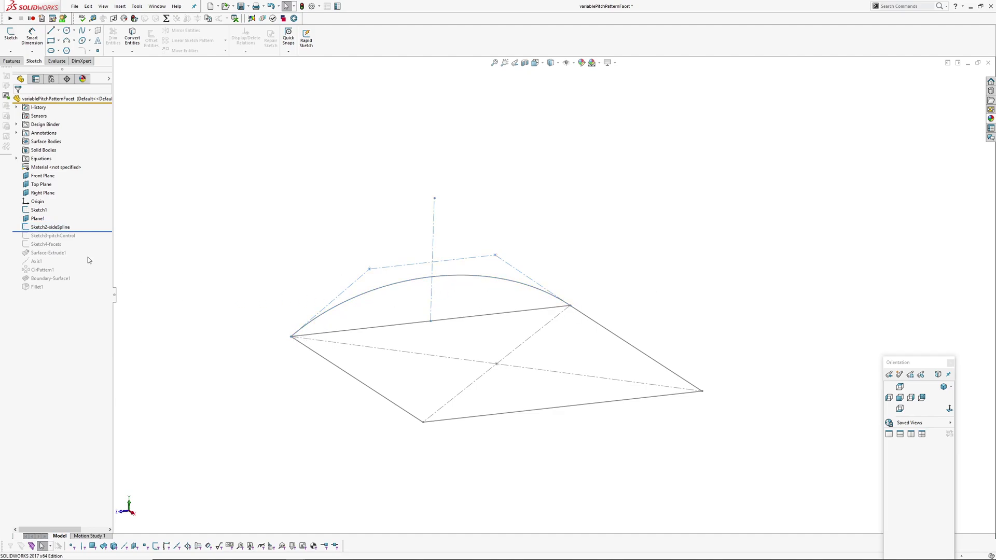
pyautogui.keyDown('ctrl'); pyautogui.moveTo(312, 287); pyautogui.dragTo(304, 267, button='middle'); pyautogui.keyUp('ctrl')
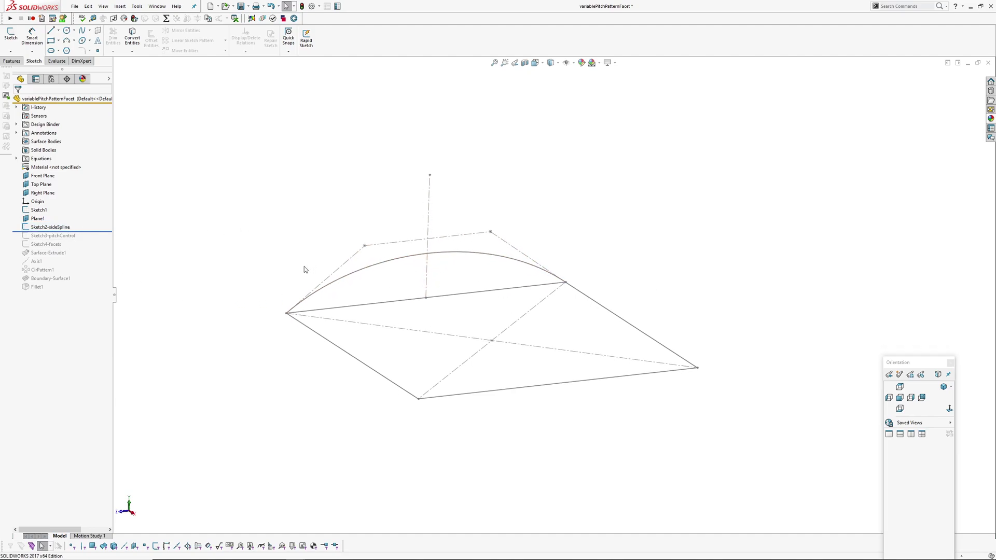
pyautogui.click(53, 228)
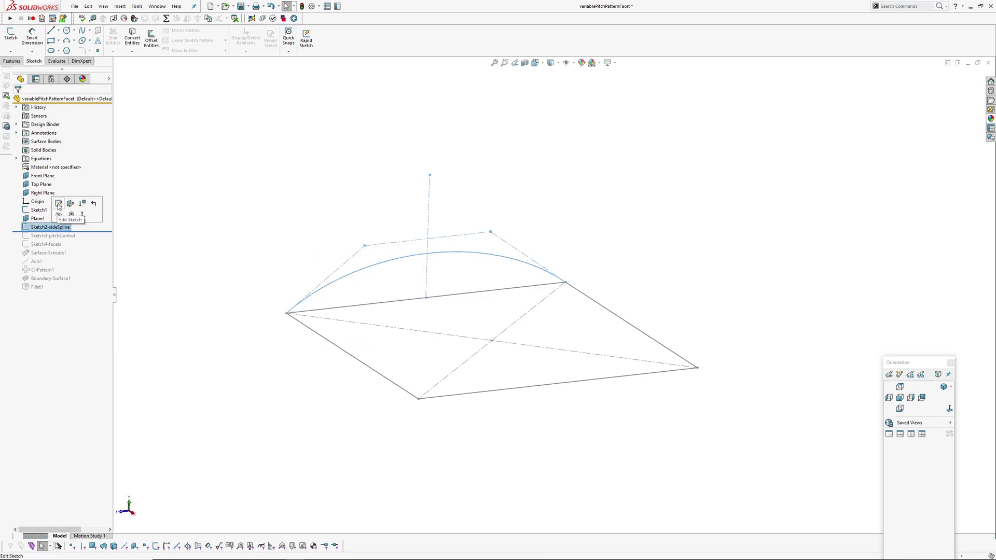
pyautogui.click(245, 252)
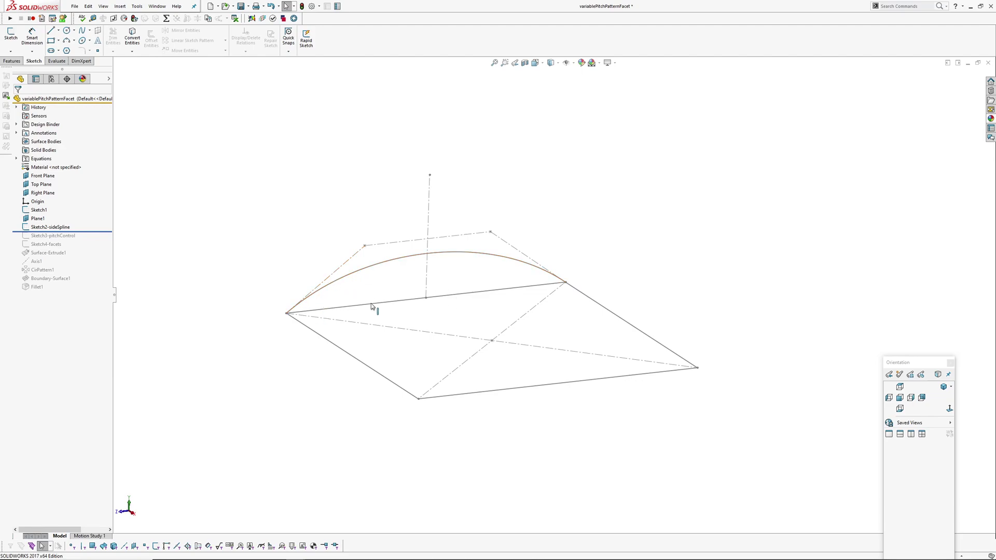
pyautogui.click(526, 290)
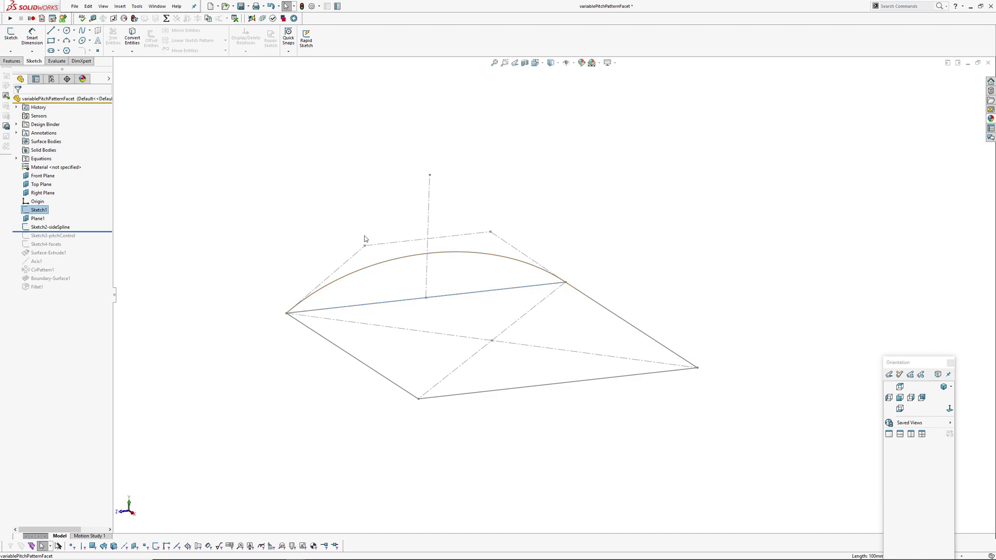
pyautogui.click(233, 268)
pyautogui.moveTo(365, 271); pyautogui.dragTo(374, 286, button='middle')
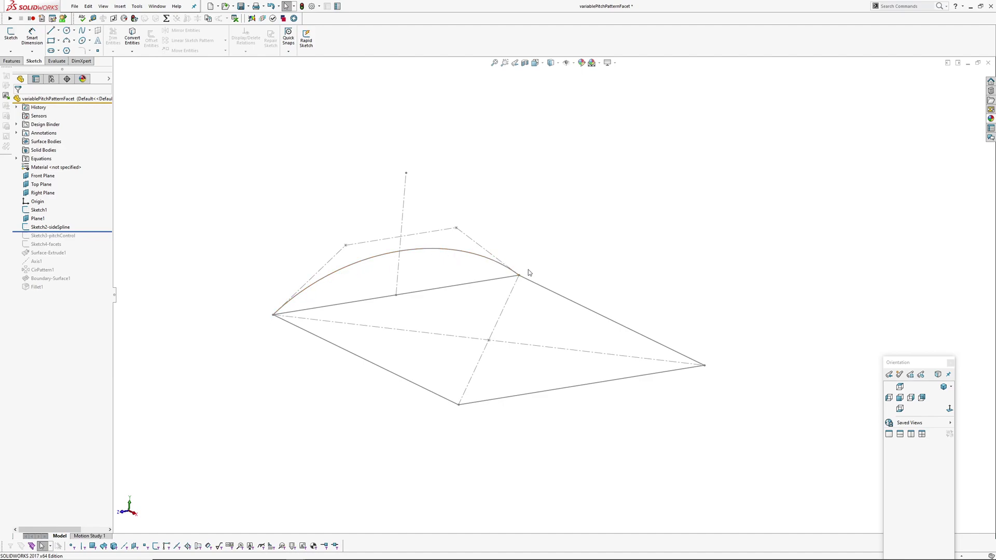
pyautogui.click(50, 227)
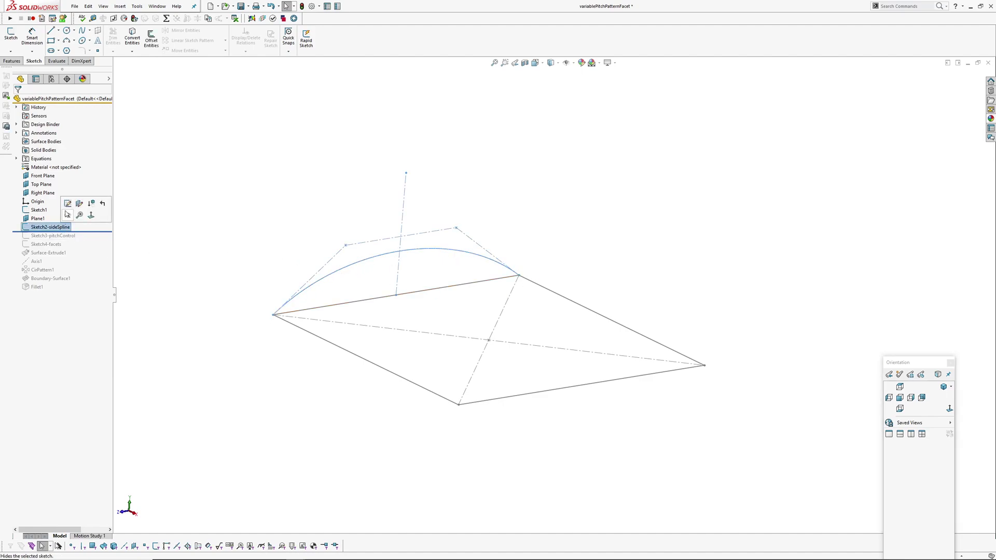
pyautogui.moveTo(383, 314)
pyautogui.keyDown('ctrl'); pyautogui.mouseDown(button='middle')
pyautogui.moveTo(393, 334)
pyautogui.moveTo(376, 325)
pyautogui.mouseUp(button='middle'); pyautogui.keyUp('ctrl')
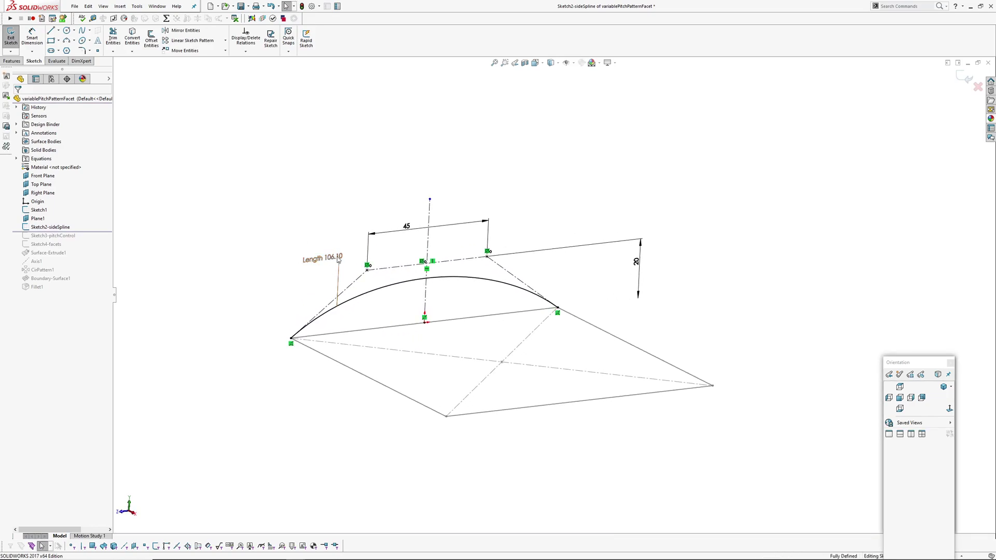
pyautogui.doubleClick(637, 264)
pyautogui.write('30')
pyautogui.press('Return')
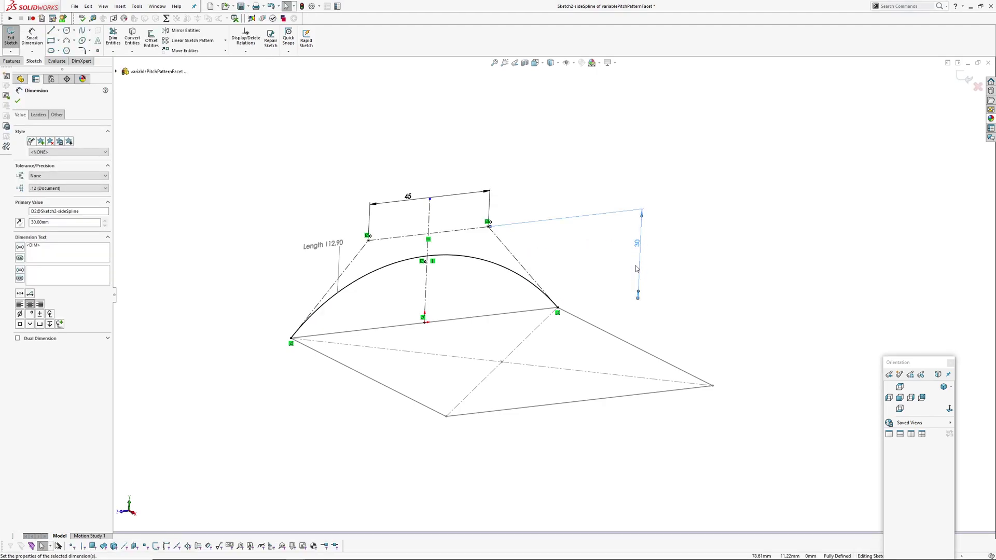
pyautogui.doubleClick(638, 247)
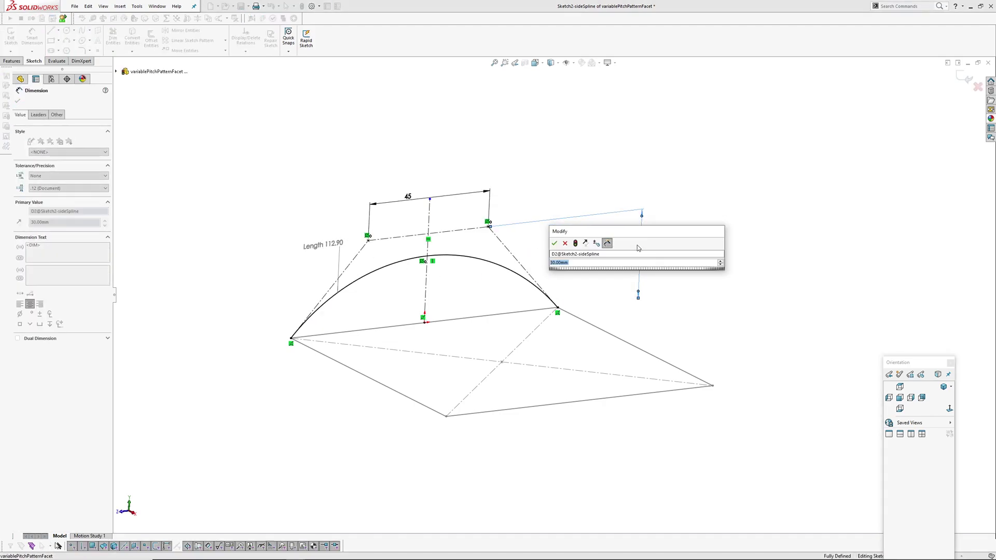
pyautogui.write('20')
pyautogui.press('Return')
pyautogui.click(554, 149)
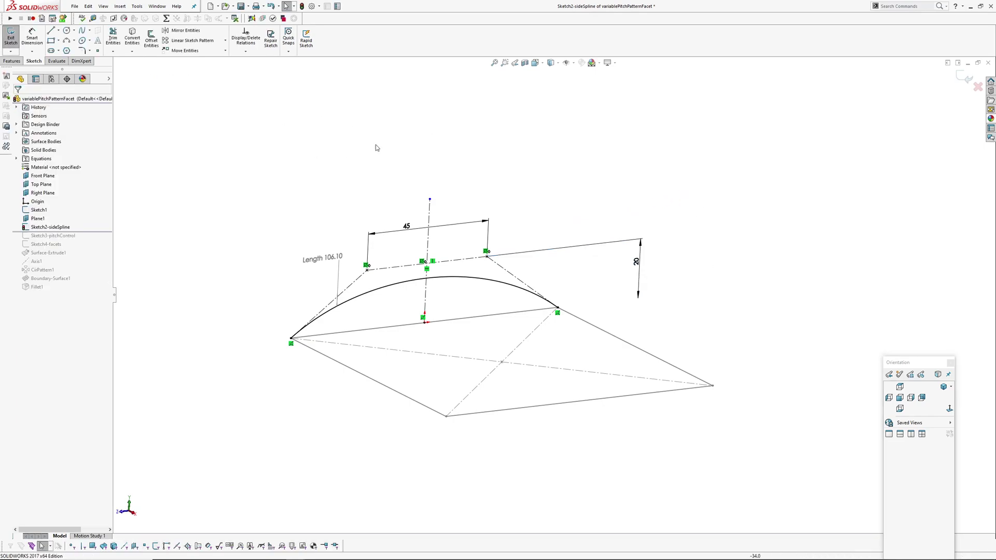
pyautogui.click(966, 77)
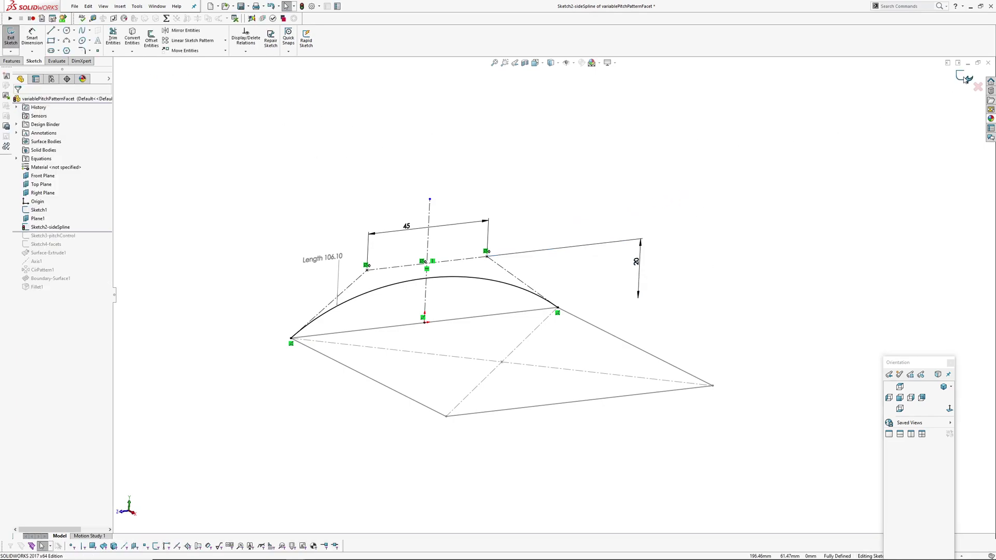
# Review the equations, then roll the model forward to include Sketch3-pitchControl.
pyautogui.click(166, 18)
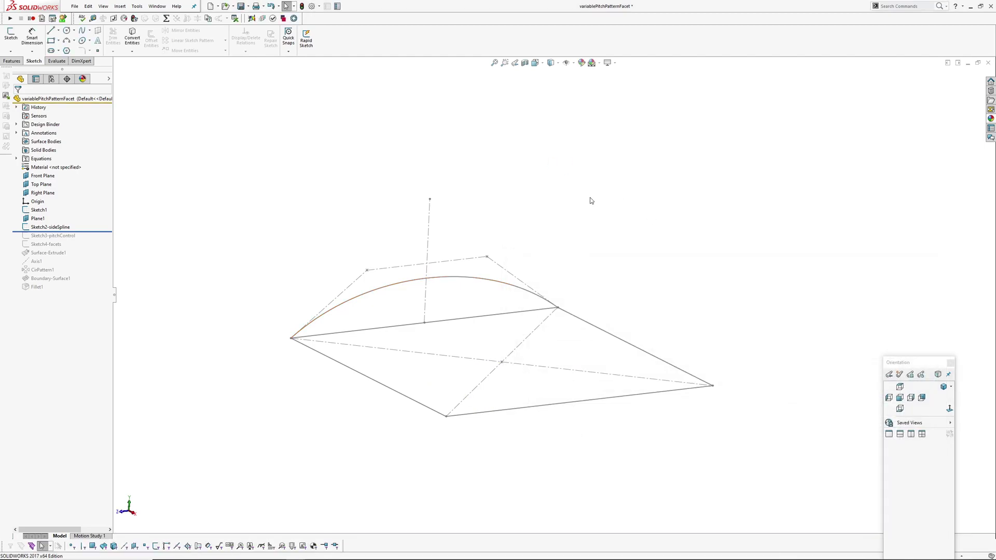
pyautogui.moveTo(591, 201)
pyautogui.keyDown('ctrl'); pyautogui.mouseDown(button='middle')
pyautogui.moveTo(534, 182)
pyautogui.moveTo(560, 192)
pyautogui.mouseUp(button='middle'); pyautogui.keyUp('ctrl')
pyautogui.click(49, 228)
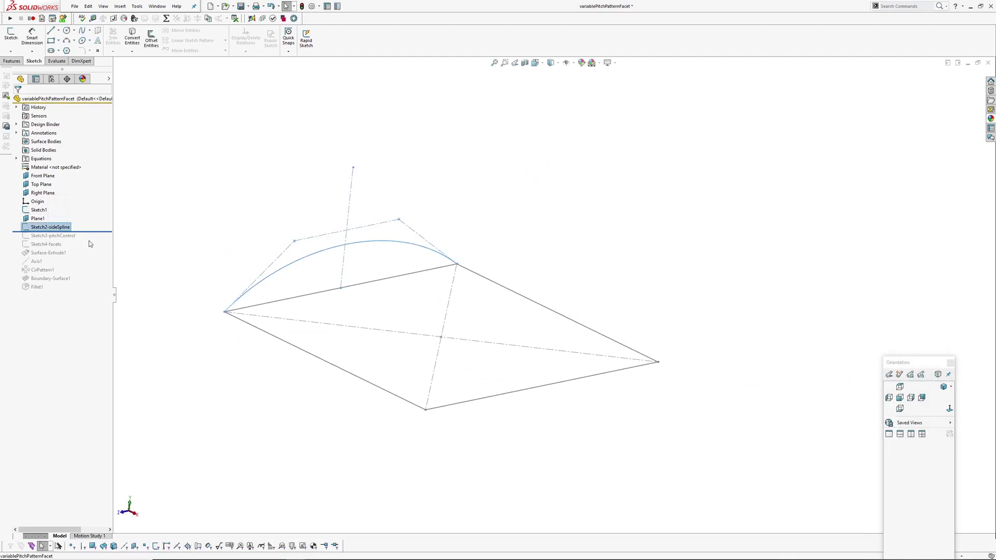
pyautogui.moveTo(88, 232); pyautogui.dragTo(88, 240)
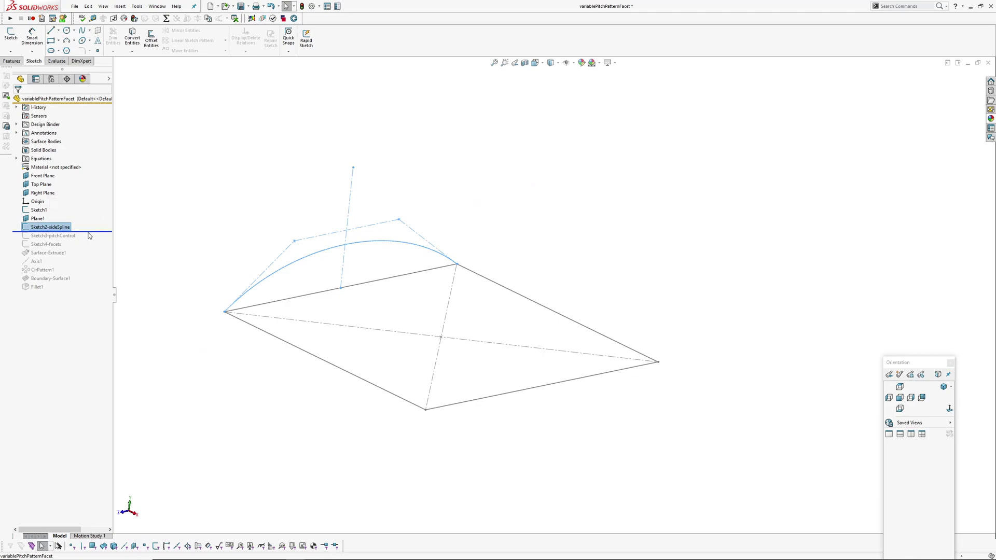
# Open Sketch3-pitchControl for editing, showing pitch spacings totalling 106.10.
pyautogui.click(58, 236)
pyautogui.scroll(2, 493, 305)
pyautogui.moveTo(535, 301)
pyautogui.mouseDown(button='middle')
pyautogui.moveTo(565, 265)
pyautogui.moveTo(574, 360)
pyautogui.moveTo(753, 153)
pyautogui.moveTo(613, 244)
pyautogui.moveTo(606, 325)
pyautogui.moveTo(605, 287)
pyautogui.moveTo(313, 274)
pyautogui.mouseUp(button='middle')
pyautogui.click(192, 226)
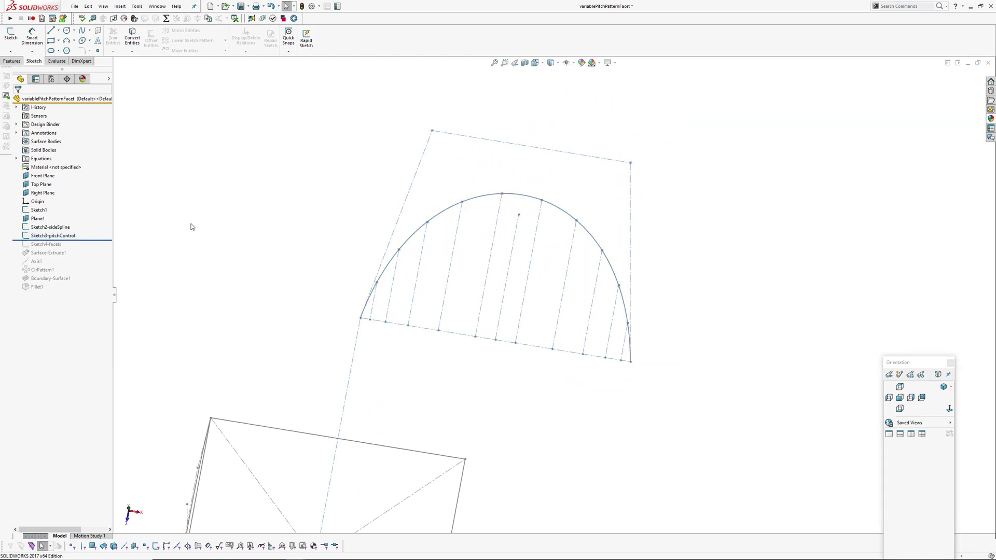
pyautogui.click(59, 236)
pyautogui.click(67, 216)
pyautogui.moveTo(481, 281)
pyautogui.mouseDown(button='middle')
pyautogui.moveTo(454, 229)
pyautogui.moveTo(473, 264)
pyautogui.moveTo(513, 292)
pyautogui.mouseUp(button='middle')
# Bring the pitch-control sketch face-on and select its construction baseline.
pyautogui.moveTo(584, 367)
pyautogui.mouseDown(button='middle')
pyautogui.moveTo(581, 316)
pyautogui.moveTo(529, 249)
pyautogui.moveTo(415, 270)
pyautogui.mouseUp(button='middle')
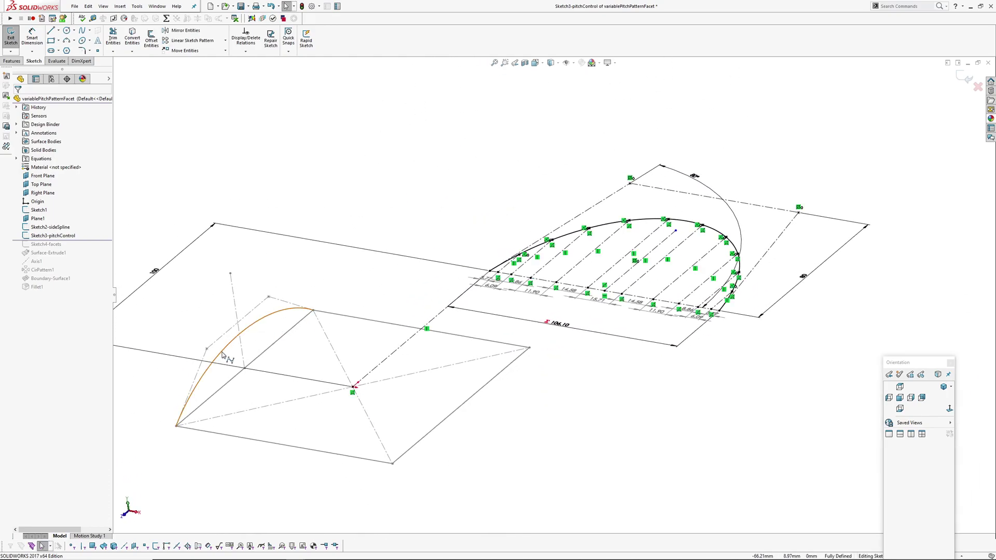
pyautogui.moveTo(381, 301)
pyautogui.mouseDown(button='middle')
pyautogui.moveTo(426, 363)
pyautogui.moveTo(395, 306)
pyautogui.moveTo(416, 376)
pyautogui.mouseUp(button='middle')
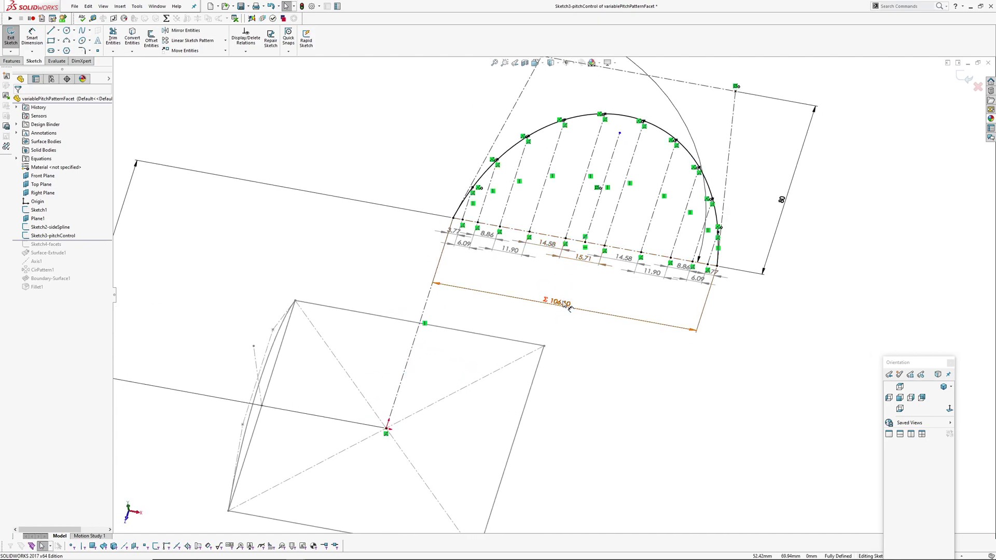
pyautogui.click(545, 238)
pyautogui.keyDown('ctrl'); pyautogui.moveTo(548, 276); pyautogui.dragTo(535, 301, button='middle'); pyautogui.keyUp('ctrl')
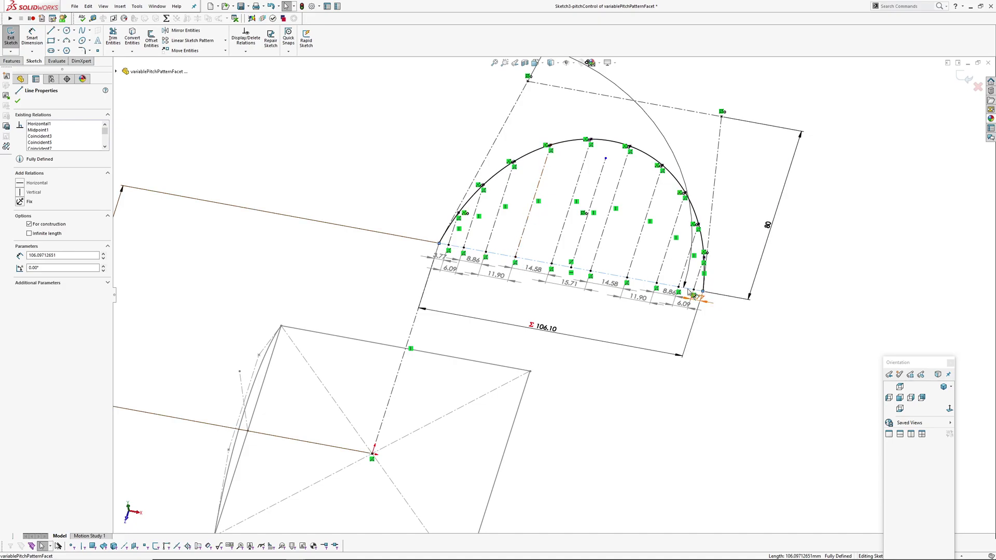
pyautogui.keyDown('ctrl'); pyautogui.moveTo(582, 301); pyautogui.dragTo(569, 325, button='middle'); pyautogui.keyUp('ctrl')
# Flex the pitch-control angle from 80° to 60°, then restore it to 80°.
pyautogui.click(756, 250)
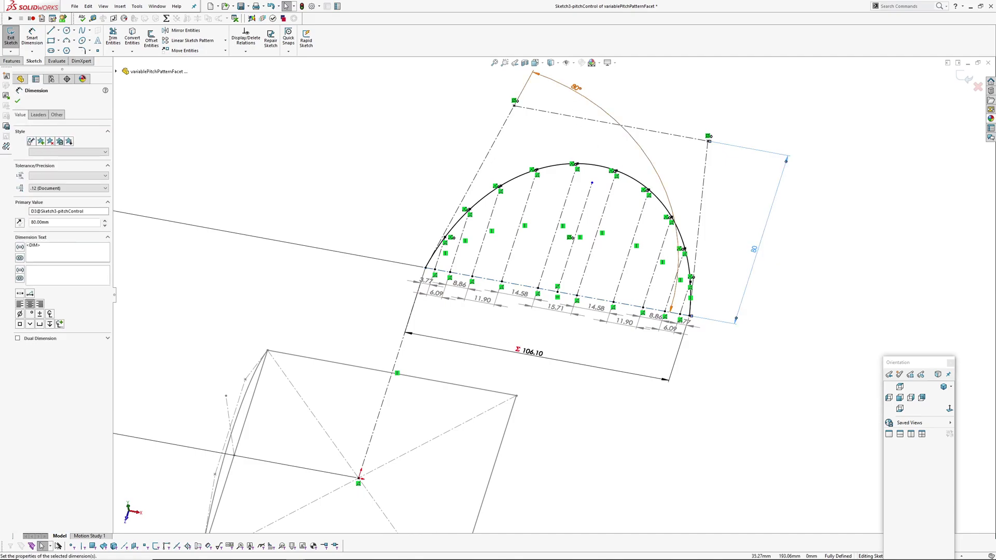
pyautogui.doubleClick(576, 87)
pyautogui.write('60')
pyautogui.press('Return')
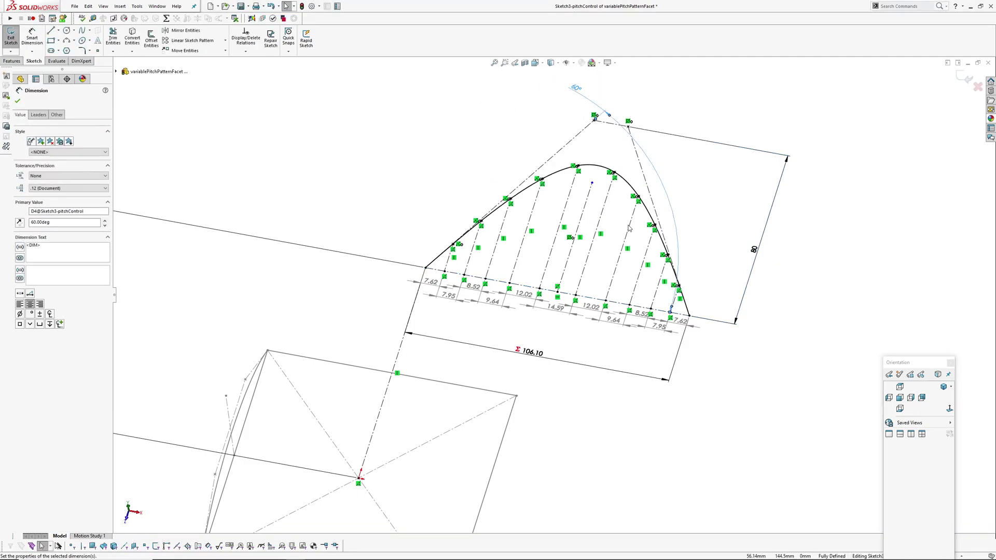
pyautogui.doubleClick(576, 88)
pyautogui.write('80')
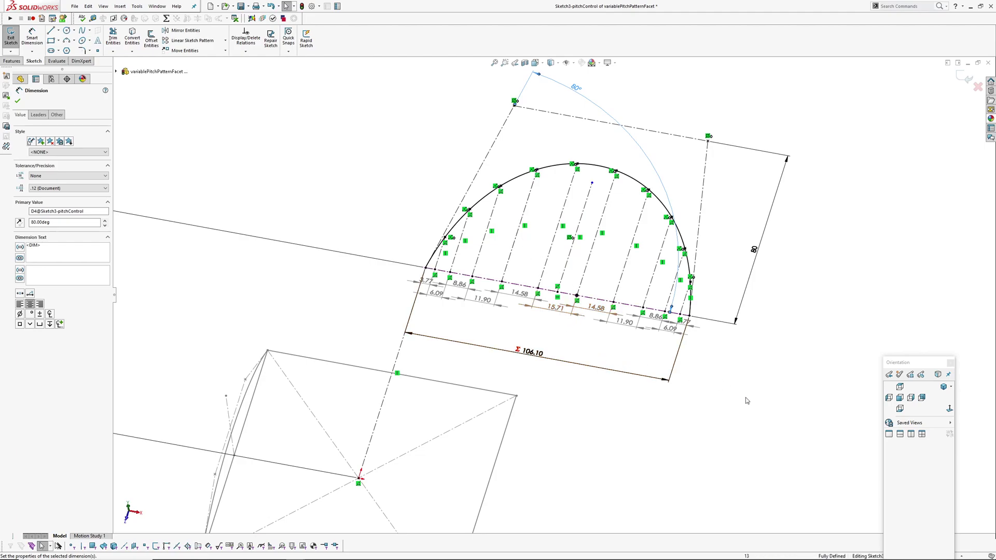
# Inspect the facet spacing and side spline, then show global variables c1–c11 in Equations.
pyautogui.moveTo(558, 377)
pyautogui.mouseDown(button='middle')
pyautogui.moveTo(583, 372)
pyautogui.moveTo(567, 372)
pyautogui.mouseUp(button='middle')
pyautogui.press('Escape')
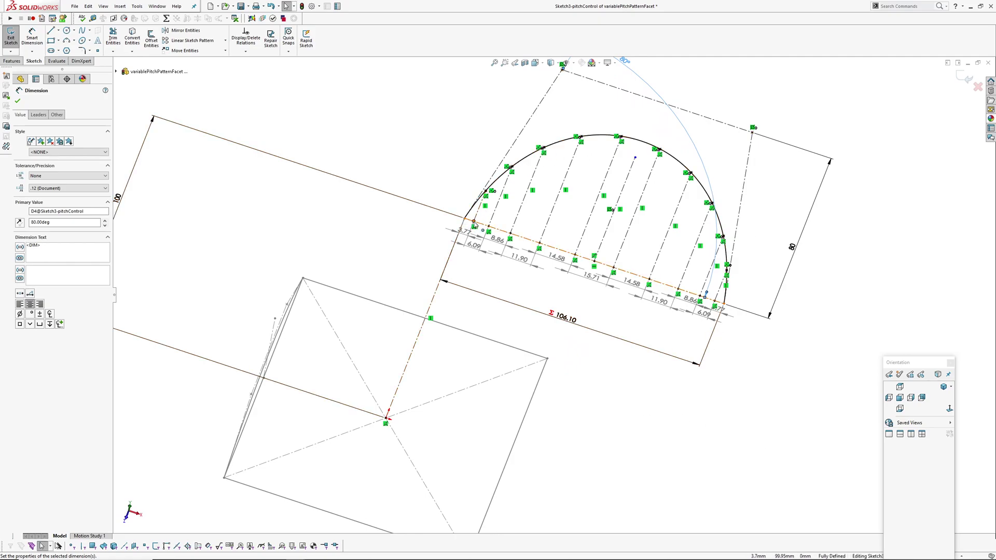
pyautogui.click(499, 231)
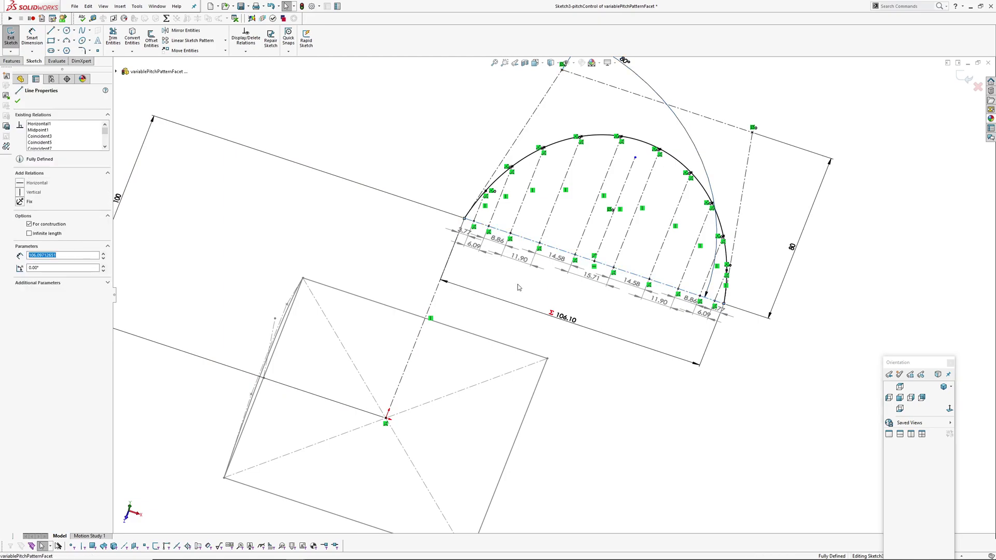
pyautogui.moveTo(499, 232); pyautogui.dragTo(348, 318, button='middle')
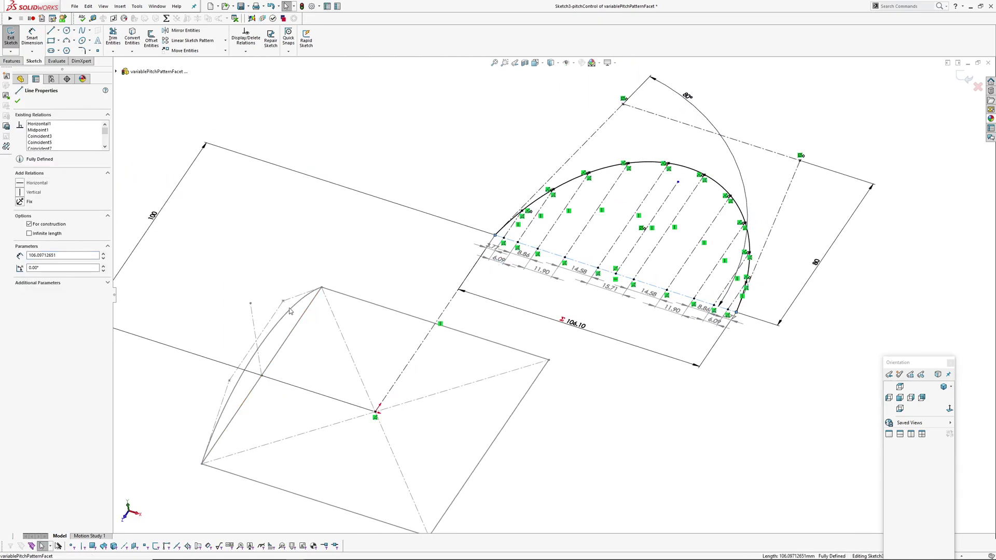
pyautogui.scroll(-2, 597, 275)
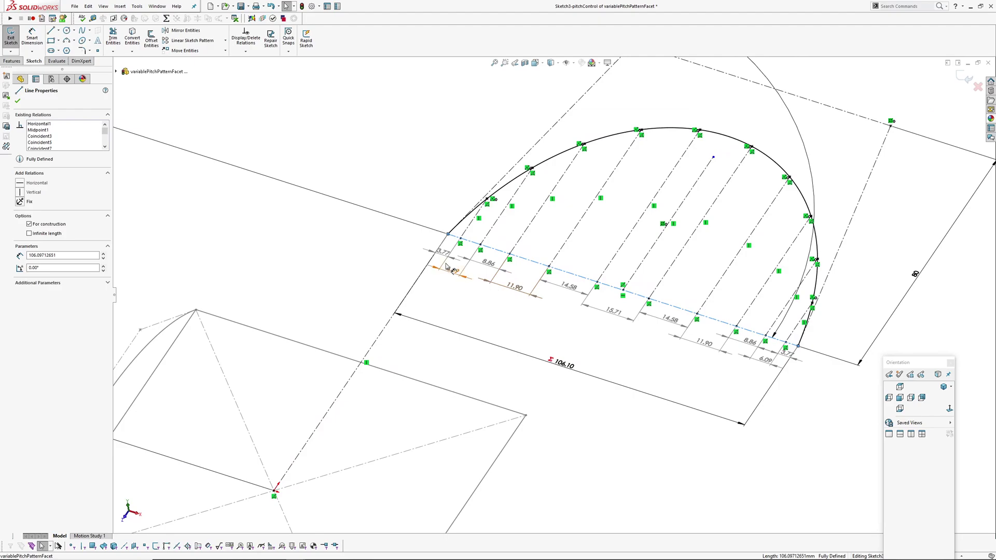
pyautogui.moveTo(440, 253)
pyautogui.mouseDown(button='middle')
pyautogui.moveTo(464, 286)
pyautogui.moveTo(439, 247)
pyautogui.moveTo(392, 288)
pyautogui.mouseUp(button='middle')
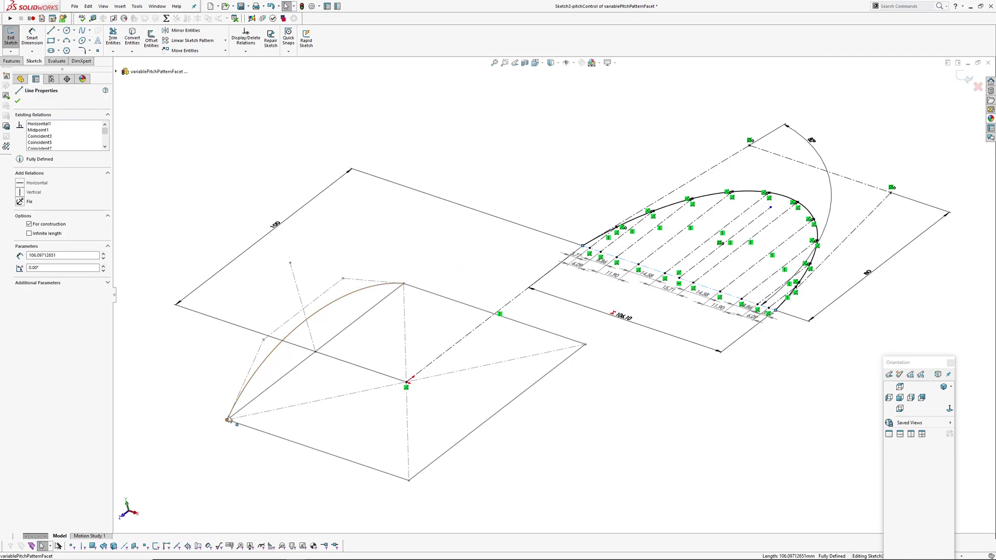
pyautogui.click(336, 302)
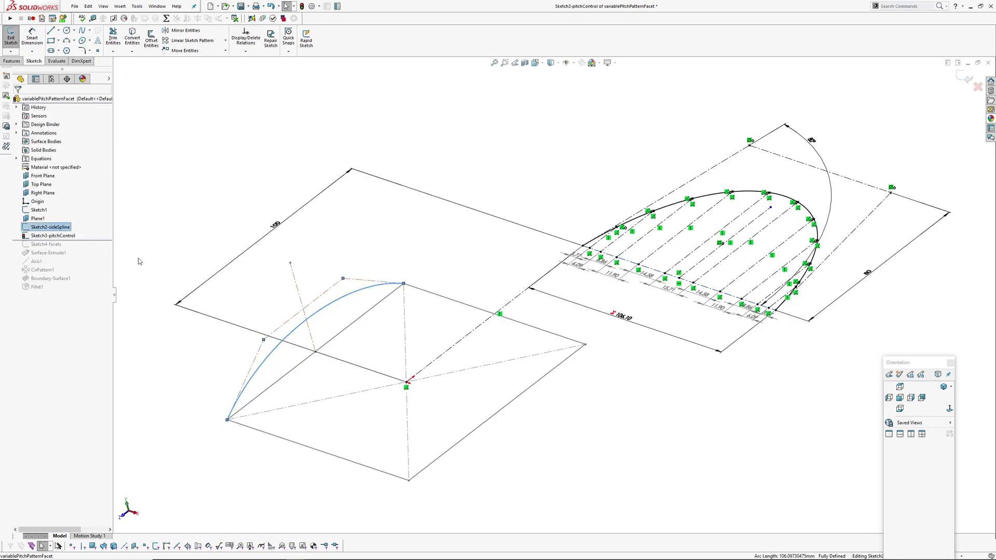
pyautogui.moveTo(180, 280)
pyautogui.mouseDown(button='middle')
pyautogui.moveTo(416, 322)
pyautogui.moveTo(456, 349)
pyautogui.moveTo(428, 165)
pyautogui.mouseUp(button='middle')
pyautogui.click(428, 165)
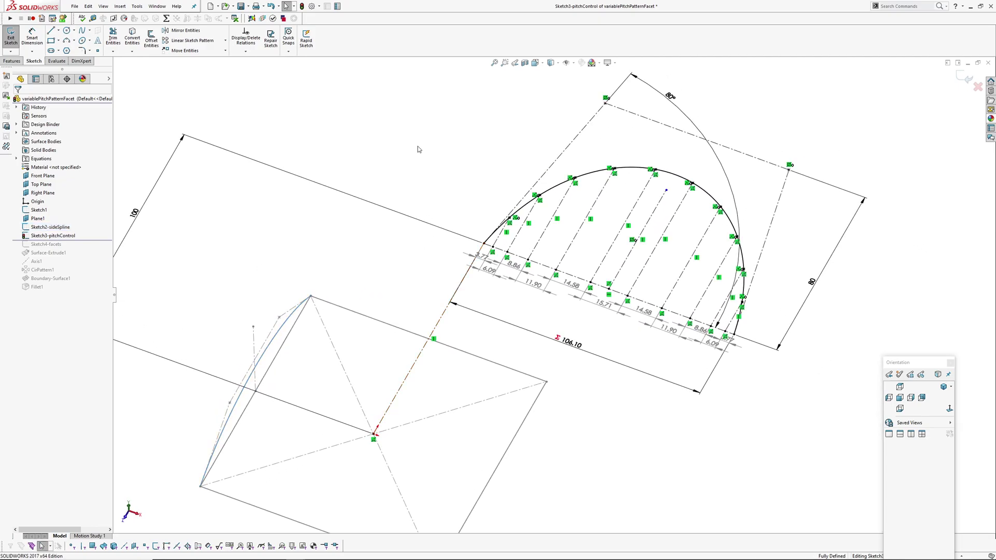
pyautogui.click(166, 18)
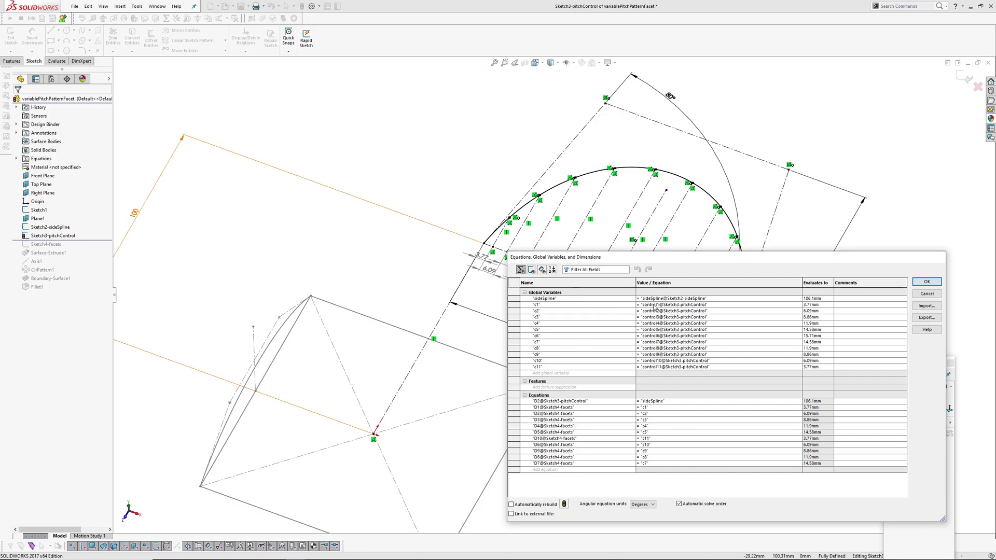
# Accept the equations so the model rebuilds with the c1–c11 spacings.
pyautogui.moveTo(644, 261)
pyautogui.mouseDown()
pyautogui.moveTo(593, 263)
pyautogui.moveTo(454, 202)
pyautogui.moveTo(267, 198)
pyautogui.mouseUp()
pyautogui.moveTo(702, 282); pyautogui.dragTo(566, 220, button='middle')
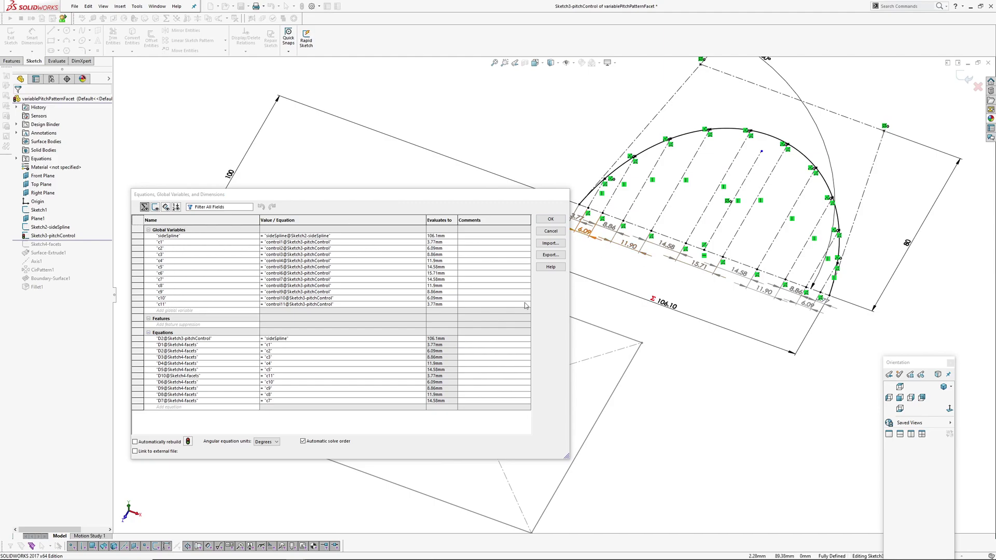
pyautogui.keyDown('ctrl'); pyautogui.moveTo(660, 335); pyautogui.dragTo(665, 365, button='middle'); pyautogui.keyUp('ctrl')
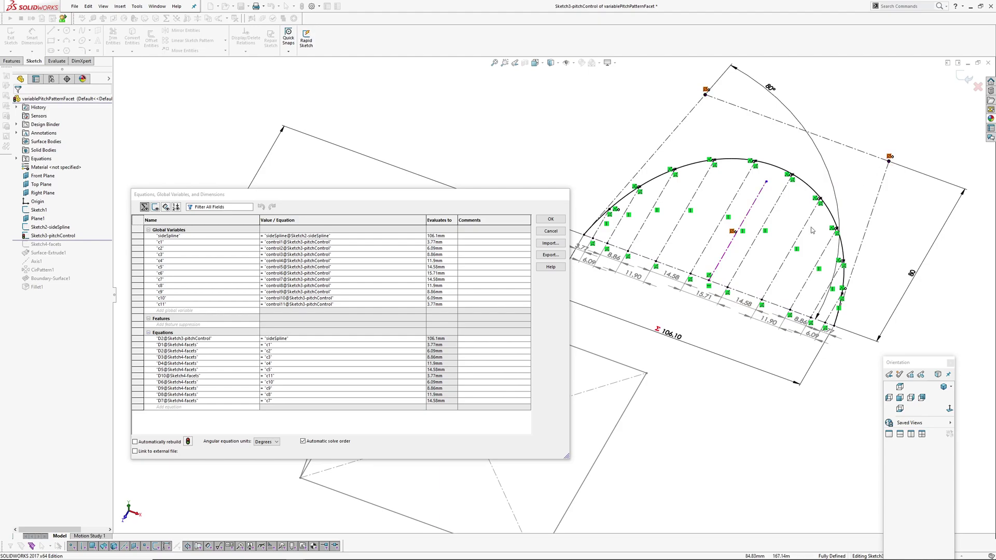
pyautogui.click(550, 220)
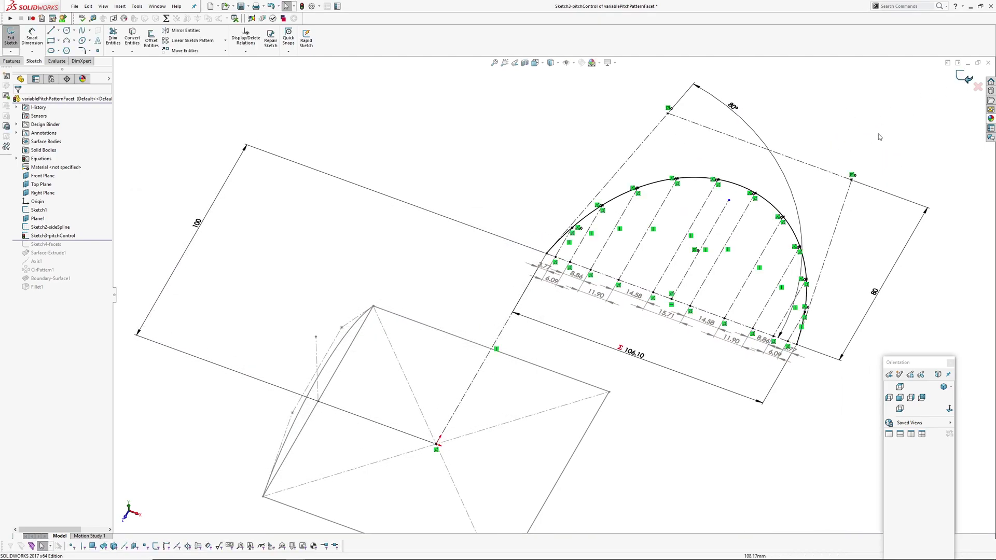
# Exit Sketch3-pitchControl and roll the model forward to include Sketch4-facets.
pyautogui.hotkey('ctrl', 'b')
pyautogui.moveTo(593, 289)
pyautogui.mouseDown(button='middle')
pyautogui.moveTo(576, 211)
pyautogui.moveTo(483, 234)
pyautogui.mouseUp(button='middle')
pyautogui.moveTo(96, 240); pyautogui.dragTo(96, 249)
pyautogui.scroll(-5, 366, 328)
pyautogui.scroll(3, 365, 329)
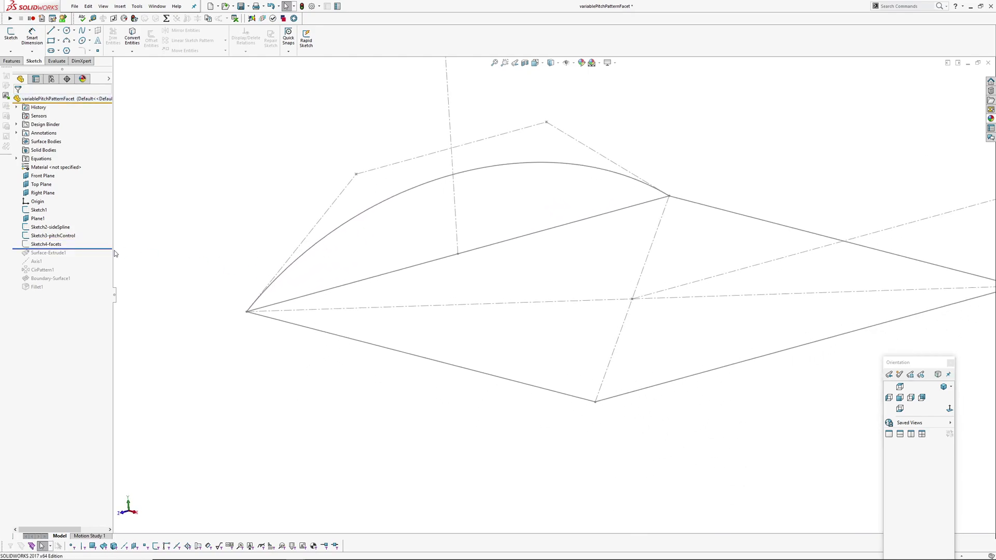
# Open Sketch4-facets for editing.
pyautogui.click(51, 244)
pyautogui.click(134, 222)
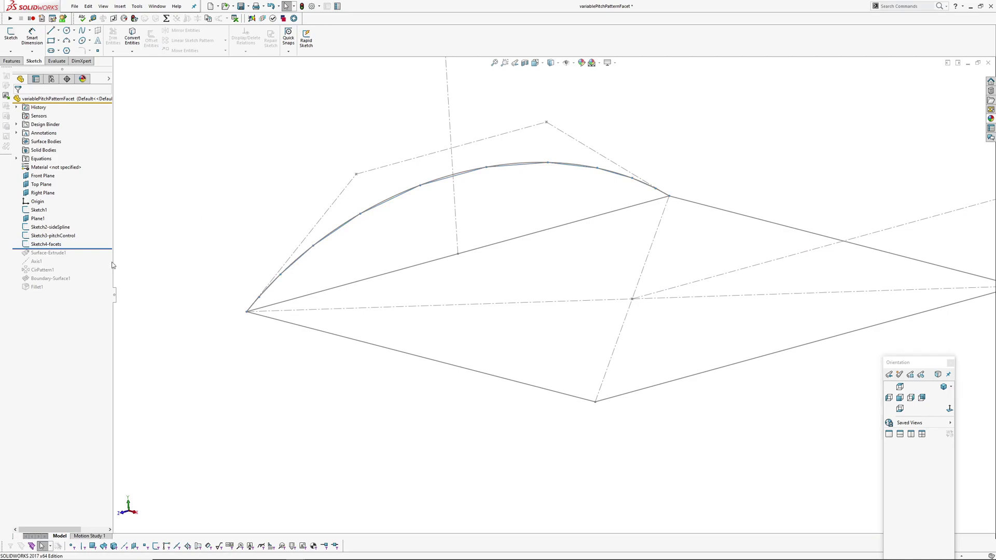
pyautogui.click(48, 245)
pyautogui.click(55, 220)
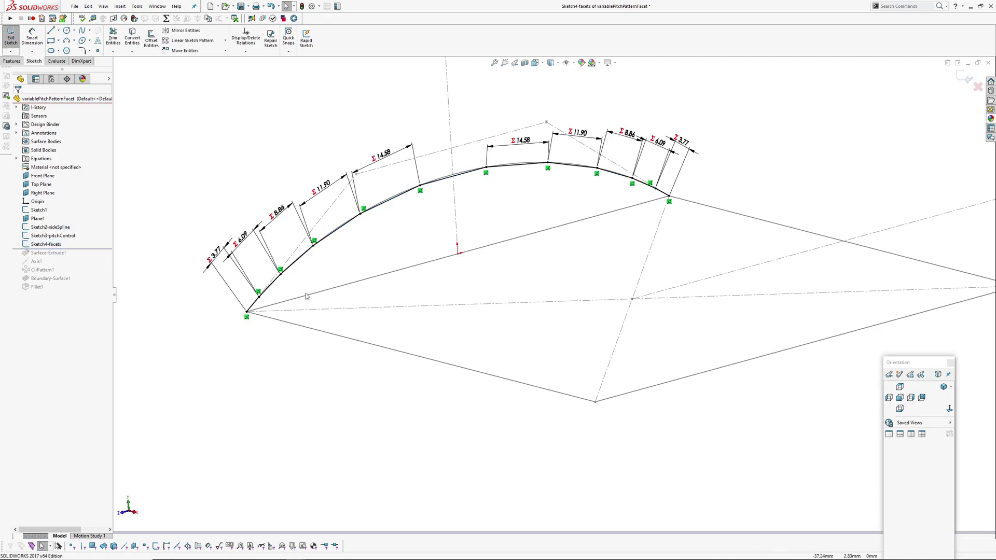
pyautogui.scroll(-1, 323, 301)
pyautogui.scroll(3, 394, 291)
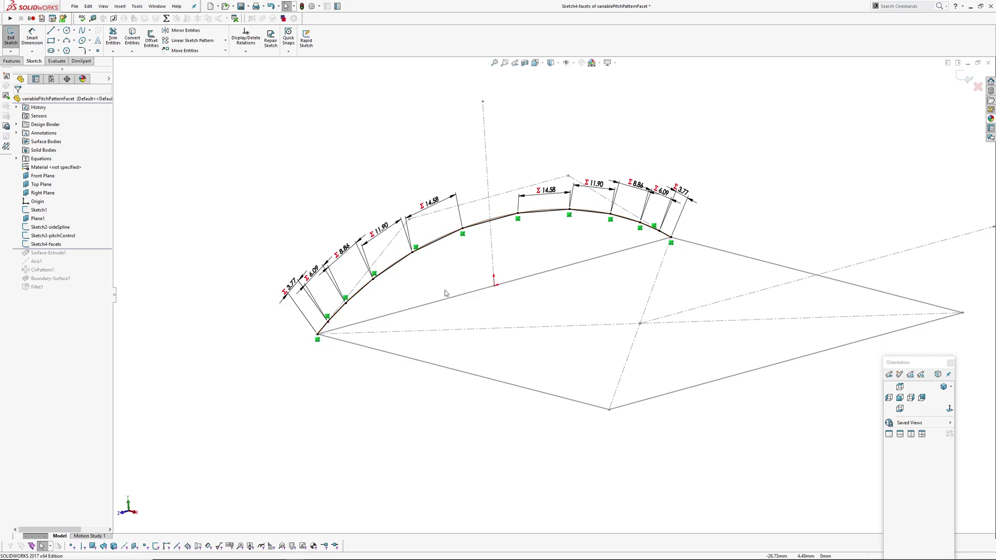
# Check the facet chord lengths from 3.77 to 14.58 against the pitch-control sketch.
pyautogui.moveTo(475, 294)
pyautogui.mouseDown(button='middle')
pyautogui.moveTo(511, 283)
pyautogui.moveTo(565, 295)
pyautogui.moveTo(476, 280)
pyautogui.mouseUp(button='middle')
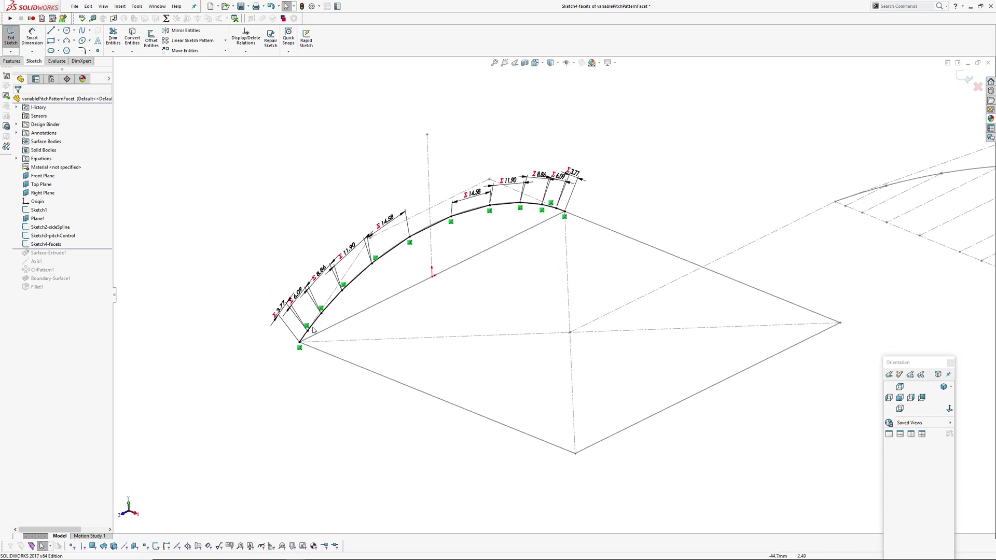
pyautogui.keyDown('ctrl'); pyautogui.moveTo(752, 217); pyautogui.dragTo(622, 215, button='middle'); pyautogui.keyUp('ctrl')
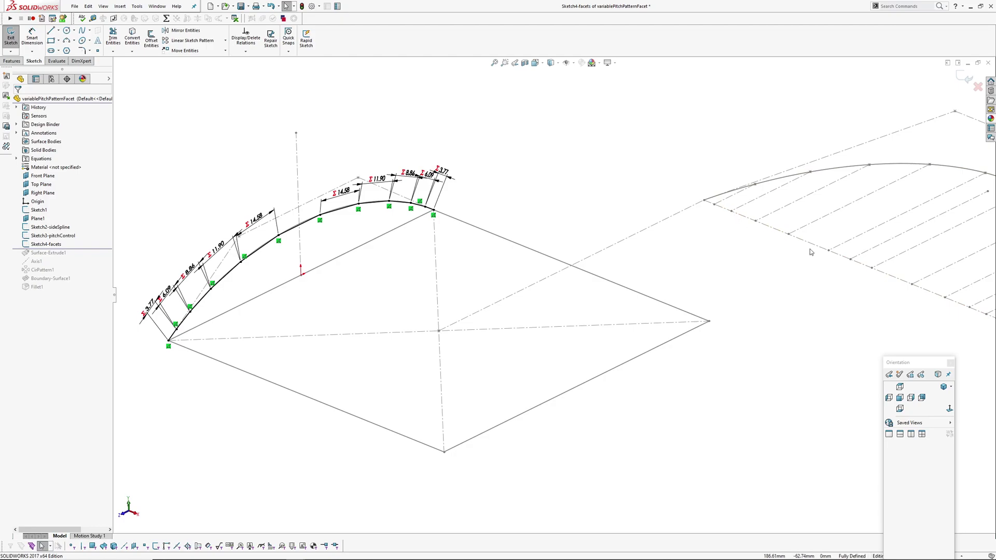
pyautogui.keyDown('ctrl'); pyautogui.moveTo(540, 262); pyautogui.dragTo(658, 265, button='middle'); pyautogui.keyUp('ctrl')
pyautogui.moveTo(658, 265)
pyautogui.mouseDown(button='middle')
pyautogui.moveTo(664, 223)
pyautogui.moveTo(630, 250)
pyautogui.mouseUp(button='middle')
pyautogui.scroll(-1, 363, 240)
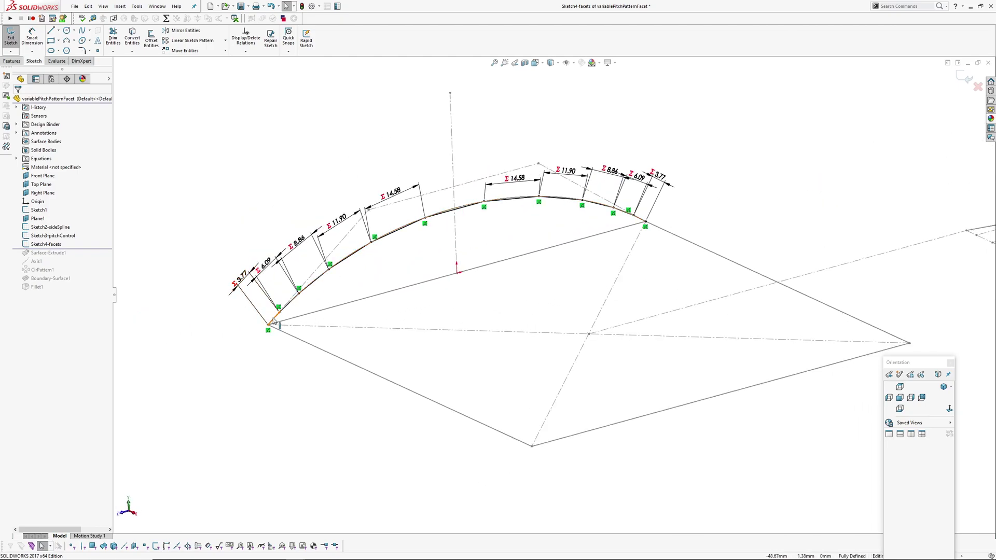
pyautogui.moveTo(268, 273); pyautogui.dragTo(747, 244, button='middle')
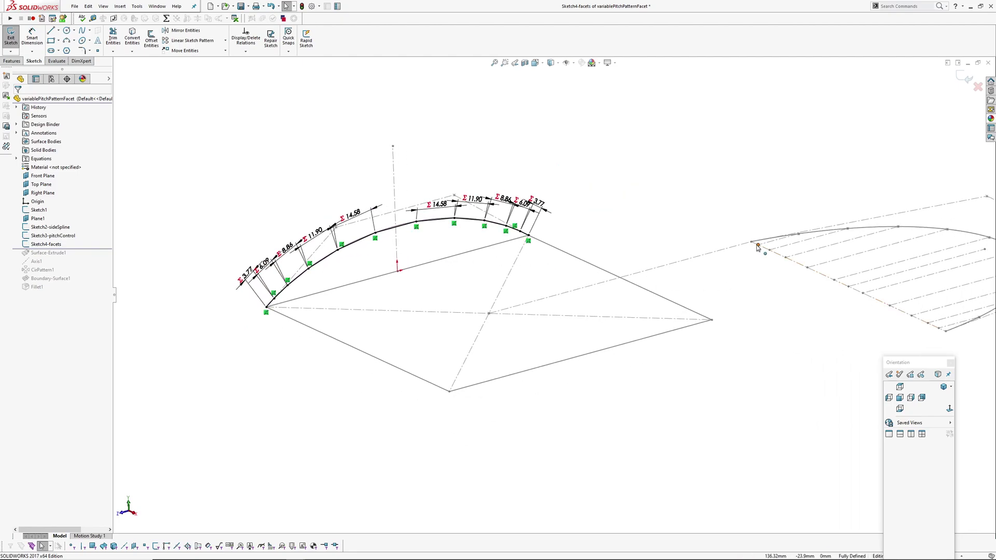
pyautogui.scroll(-3, 402, 240)
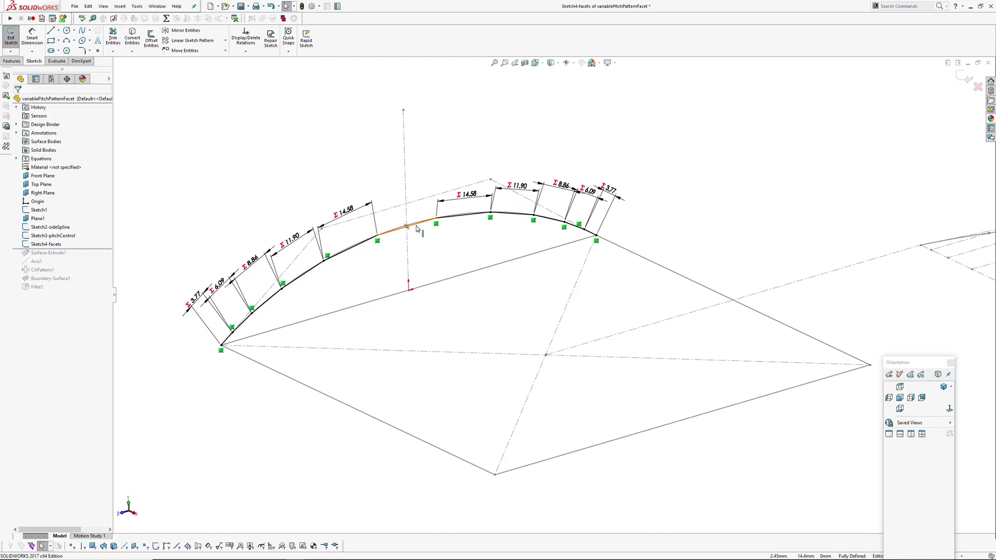
pyautogui.click(418, 229)
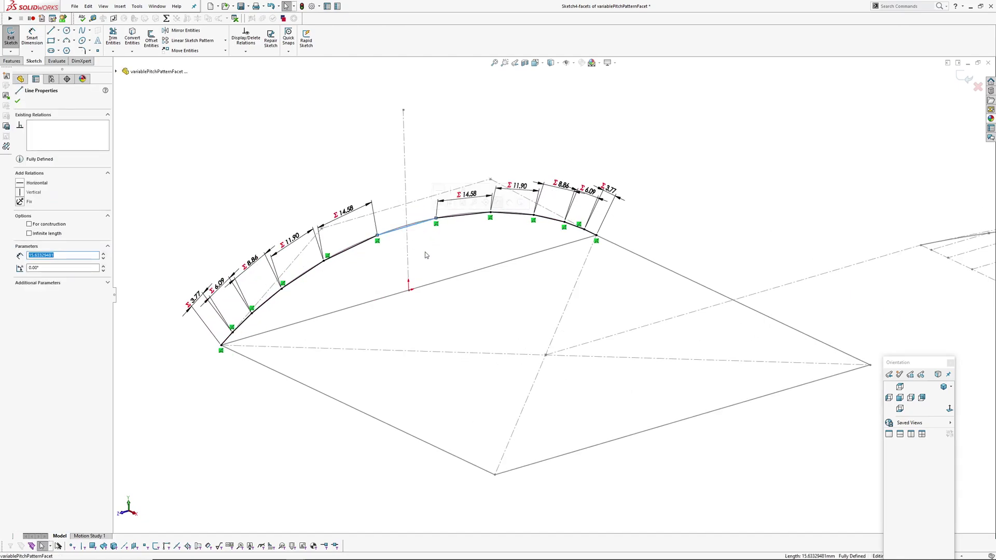
pyautogui.press('Escape')
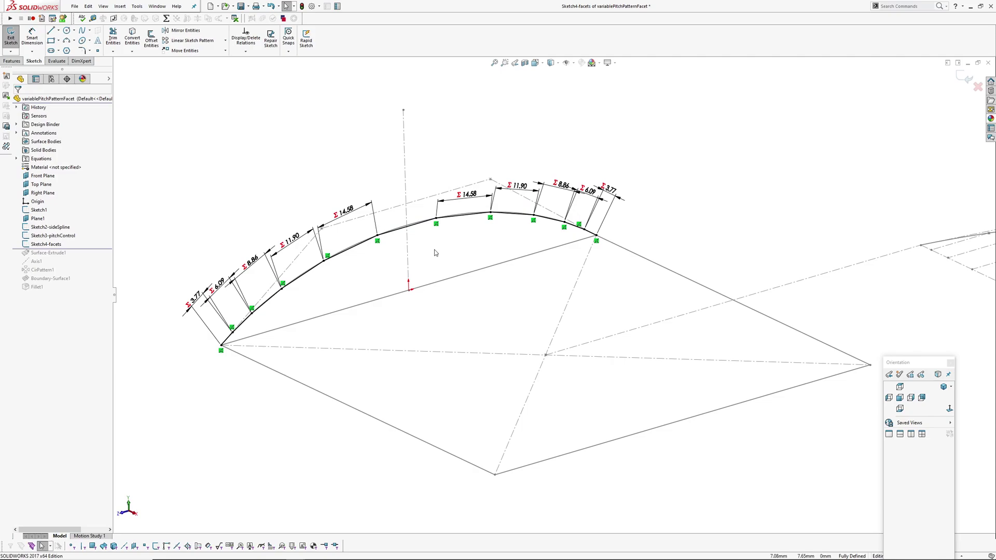
pyautogui.moveTo(435, 253)
pyautogui.mouseDown(button='middle')
pyautogui.moveTo(456, 249)
pyautogui.moveTo(466, 265)
pyautogui.mouseUp(button='middle')
# Exit the facets sketch, roll forward to Surface-Extrude1, and hide all sketches.
pyautogui.click(968, 78)
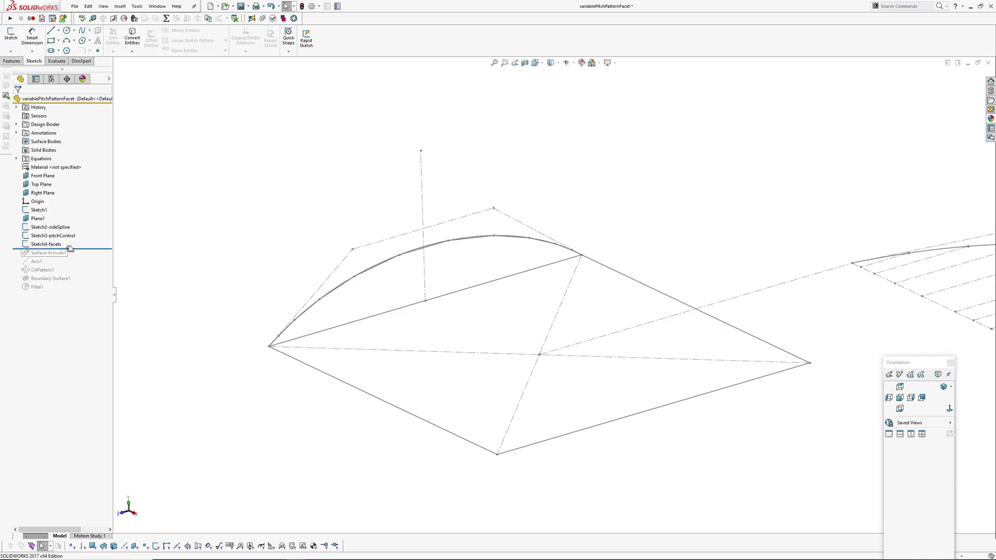
pyautogui.click(78, 248)
pyautogui.moveTo(87, 248); pyautogui.dragTo(87, 253)
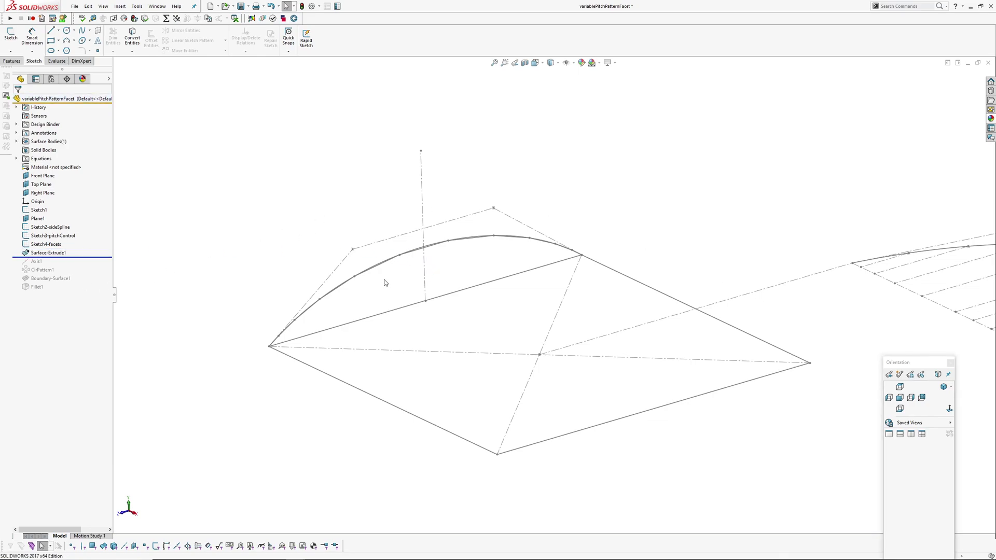
pyautogui.click(48, 253)
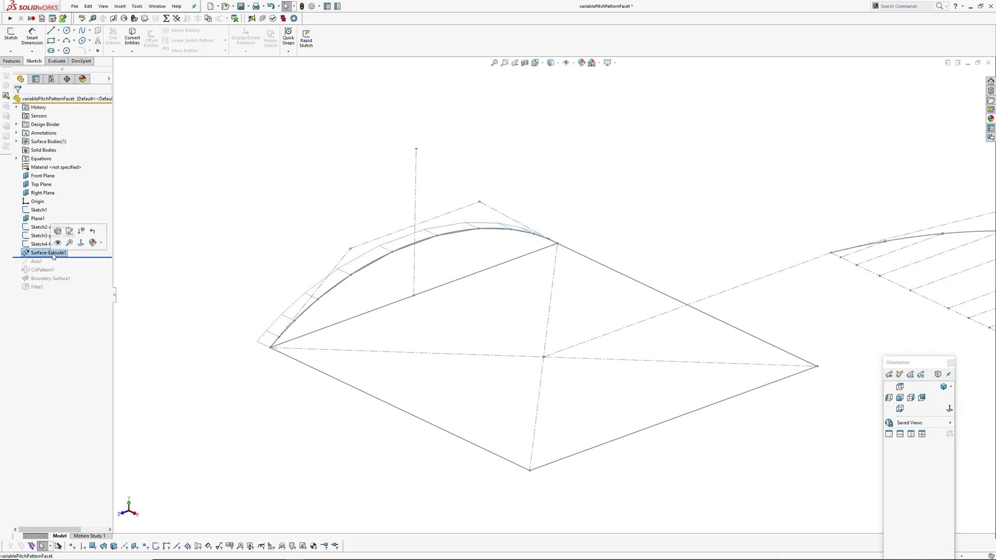
pyautogui.click(384, 273)
pyautogui.scroll(-2, 387, 275)
pyautogui.moveTo(389, 277); pyautogui.dragTo(407, 301, button='middle')
pyautogui.press('h')
pyautogui.moveTo(467, 273); pyautogui.dragTo(452, 286, button='middle')
pyautogui.scroll(2, 492, 284)
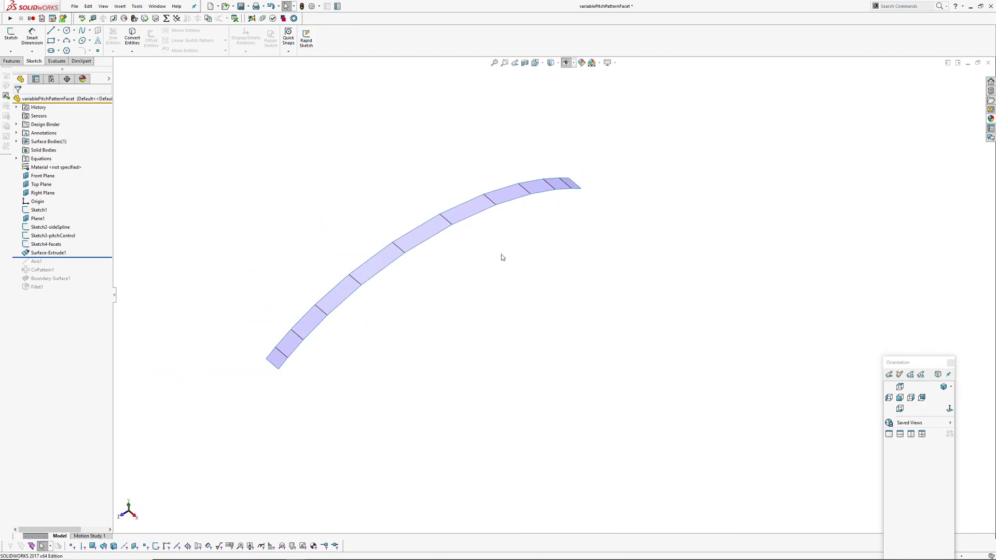
pyautogui.keyDown('ctrl'); pyautogui.moveTo(496, 254); pyautogui.dragTo(463, 224, button='middle'); pyautogui.keyUp('ctrl')
# Roll forward past Axis1 and CirPattern1 to show four patterned strips.
pyautogui.moveTo(73, 262); pyautogui.dragTo(49, 267)
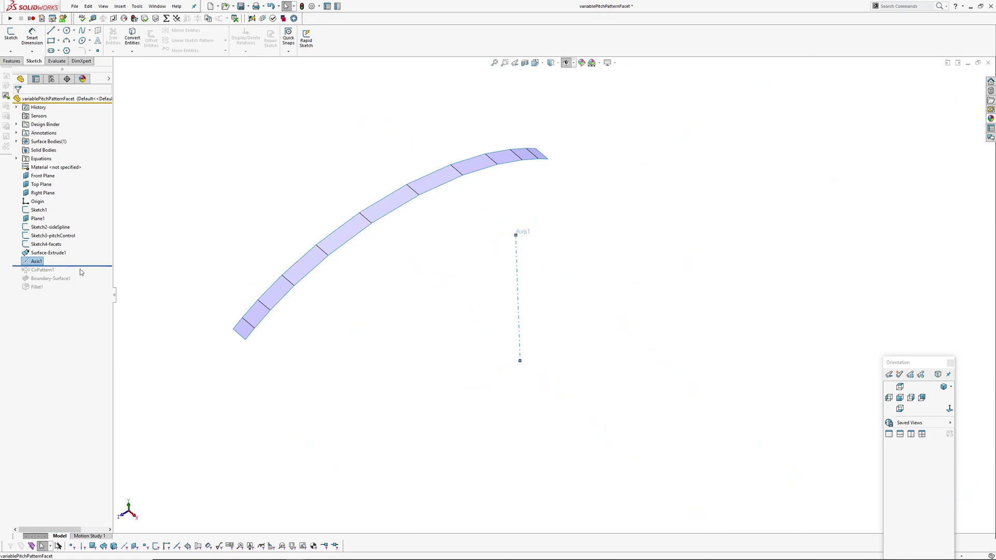
pyautogui.moveTo(81, 268); pyautogui.dragTo(47, 275)
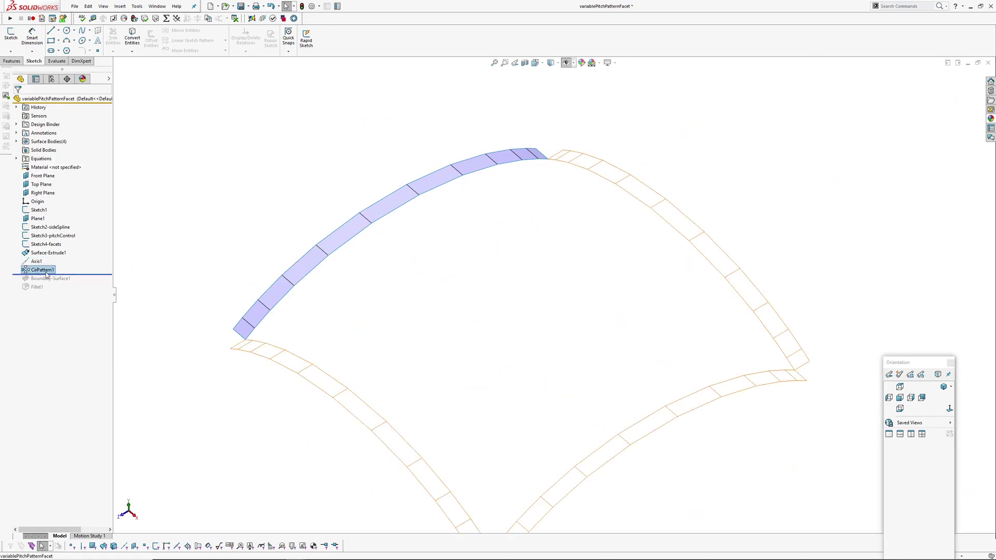
pyautogui.moveTo(587, 248)
pyautogui.mouseDown(button='middle')
pyautogui.moveTo(588, 266)
pyautogui.moveTo(567, 209)
pyautogui.mouseUp(button='middle')
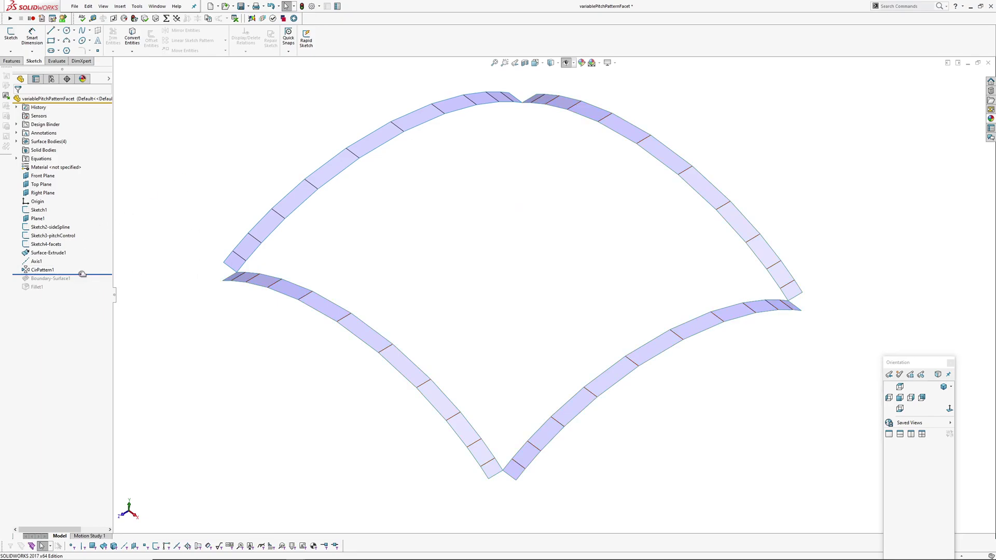
# Roll forward to Boundary-Surface1 and open it for editing.
pyautogui.moveTo(82, 274); pyautogui.dragTo(220, 289)
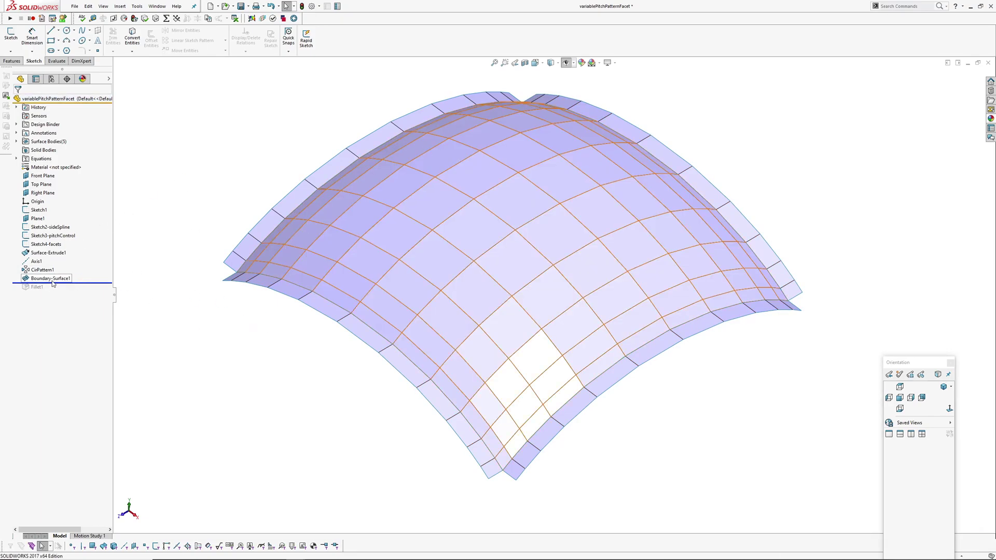
pyautogui.click(53, 281)
pyautogui.click(60, 259)
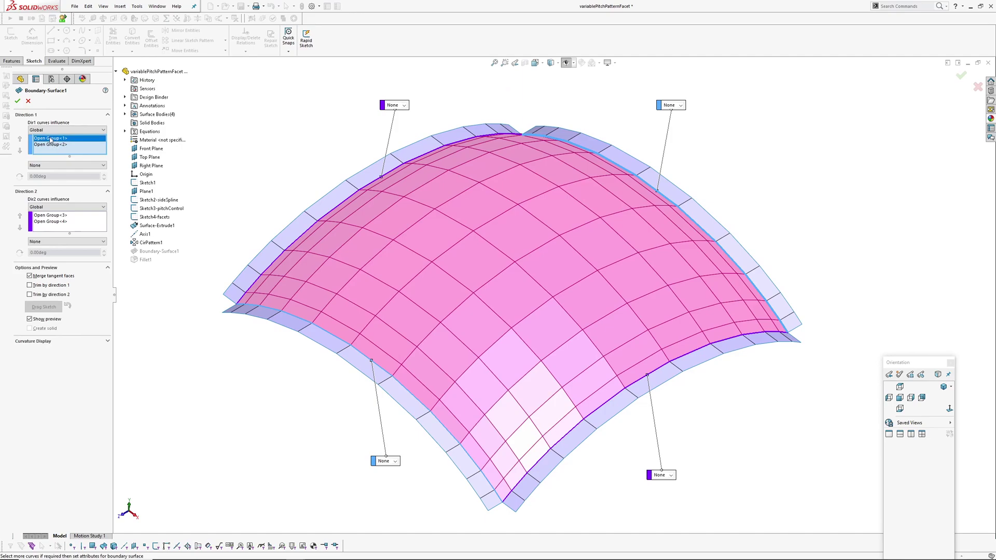
# Delete Open Group<1> from Direction 1, leaving Open Group<2>.
pyautogui.rightClick(51, 140)
pyautogui.click(65, 162)
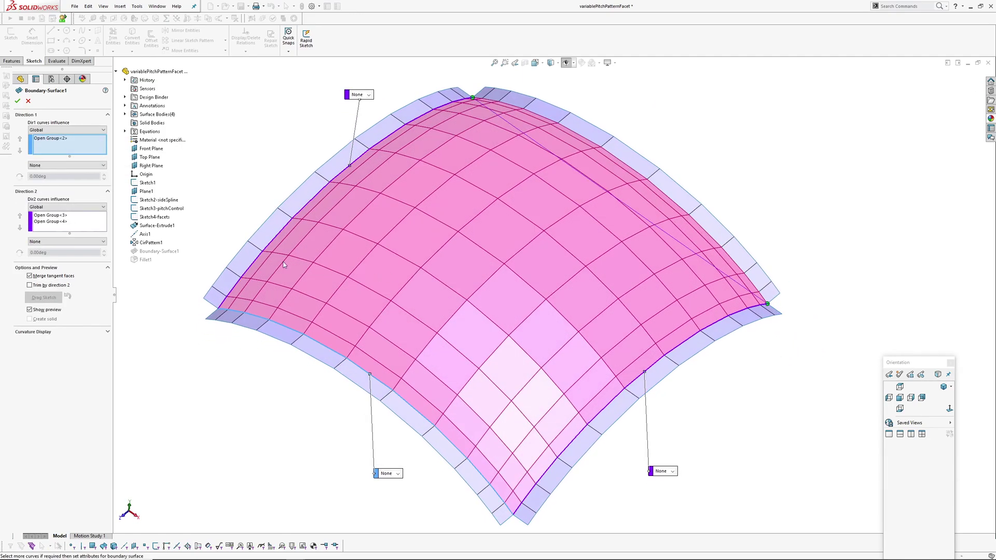
pyautogui.click(54, 139)
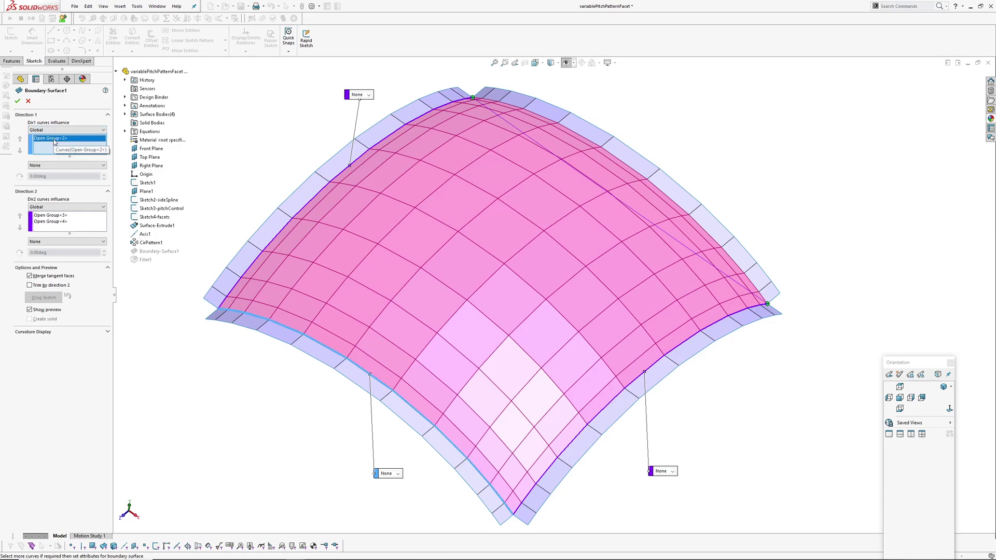
pyautogui.scroll(-5, 544, 120)
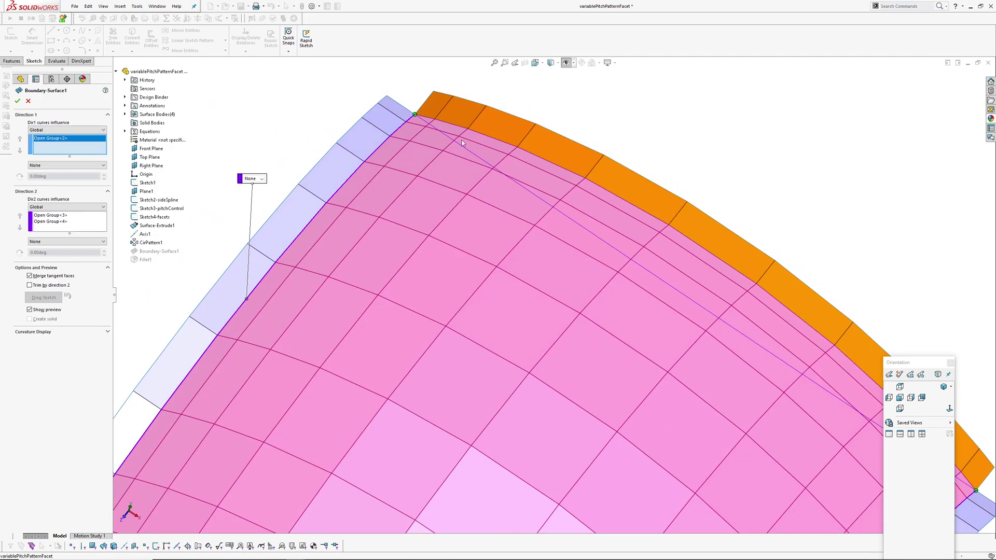
pyautogui.keyDown('ctrl'); pyautogui.moveTo(452, 92); pyautogui.dragTo(411, 120, button='middle'); pyautogui.keyUp('ctrl')
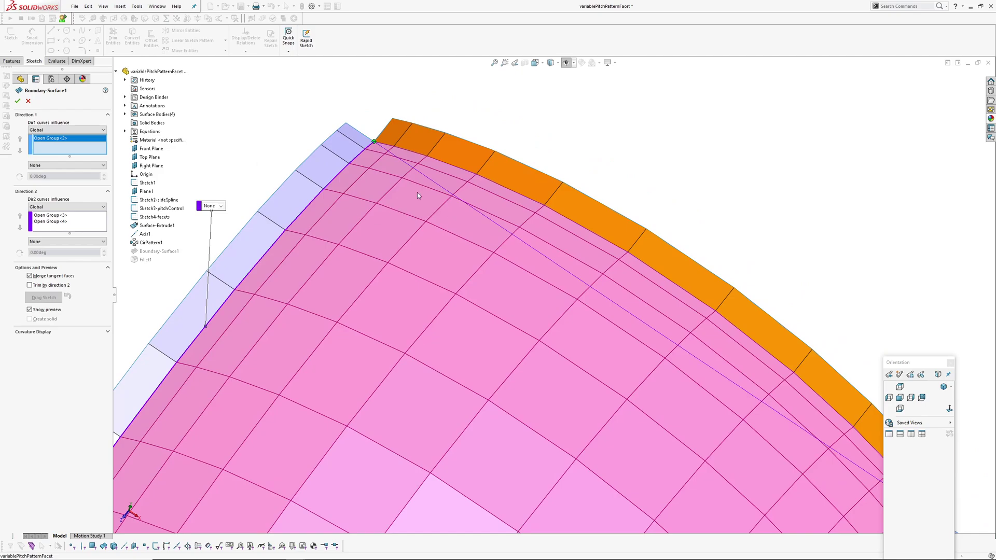
# Chain the strip's top facet edges into a new Direction 1 curve group.
pyautogui.rightClick(523, 119)
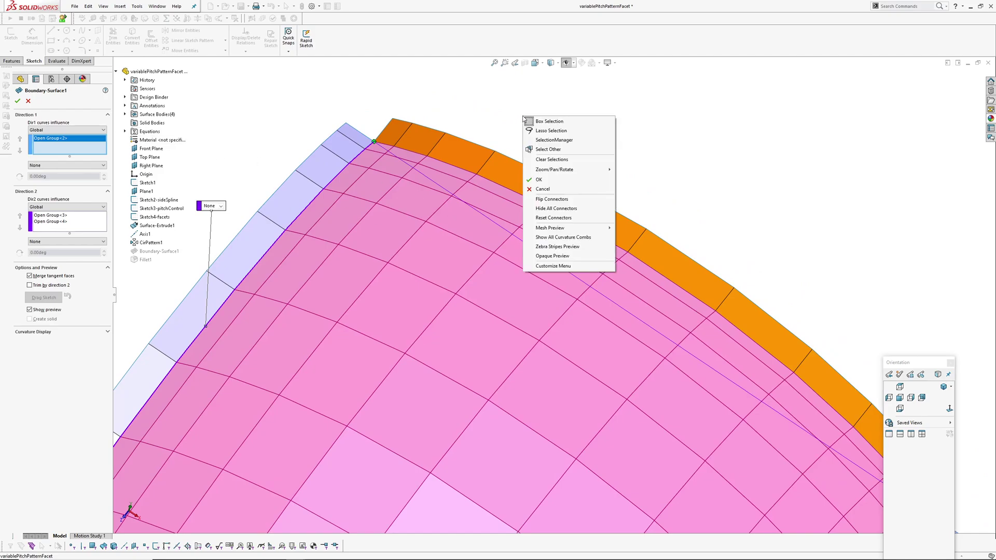
pyautogui.click(544, 141)
pyautogui.click(390, 148)
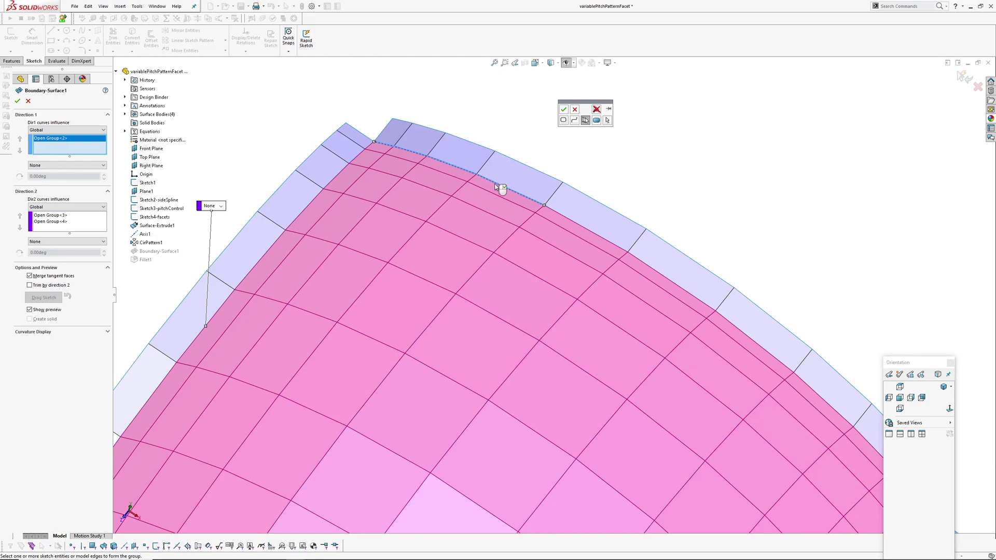
pyautogui.scroll(-3, 502, 193)
pyautogui.click(482, 168)
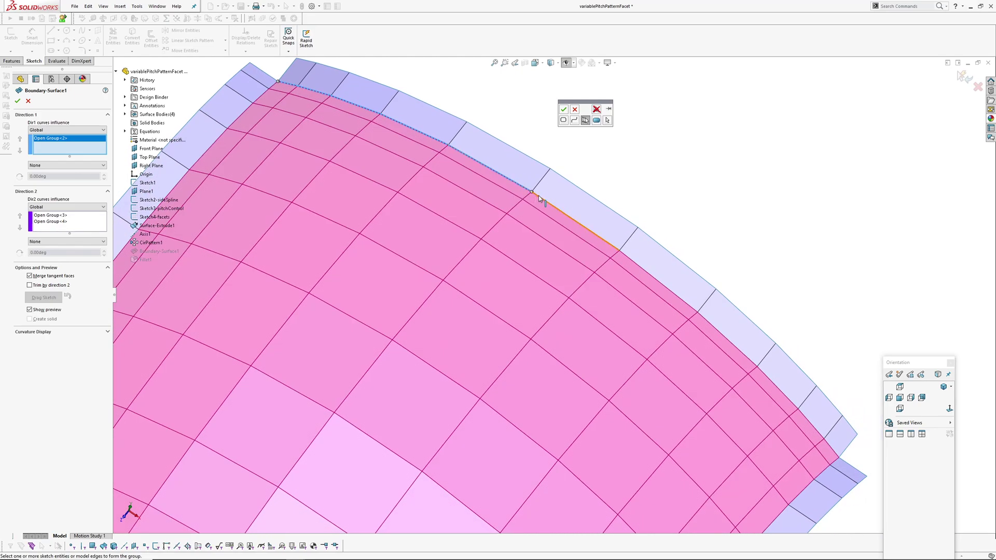
pyautogui.click(540, 197)
pyautogui.click(625, 255)
pyautogui.keyDown('ctrl'); pyautogui.moveTo(650, 291); pyautogui.dragTo(516, 201, button='middle'); pyautogui.keyUp('ctrl')
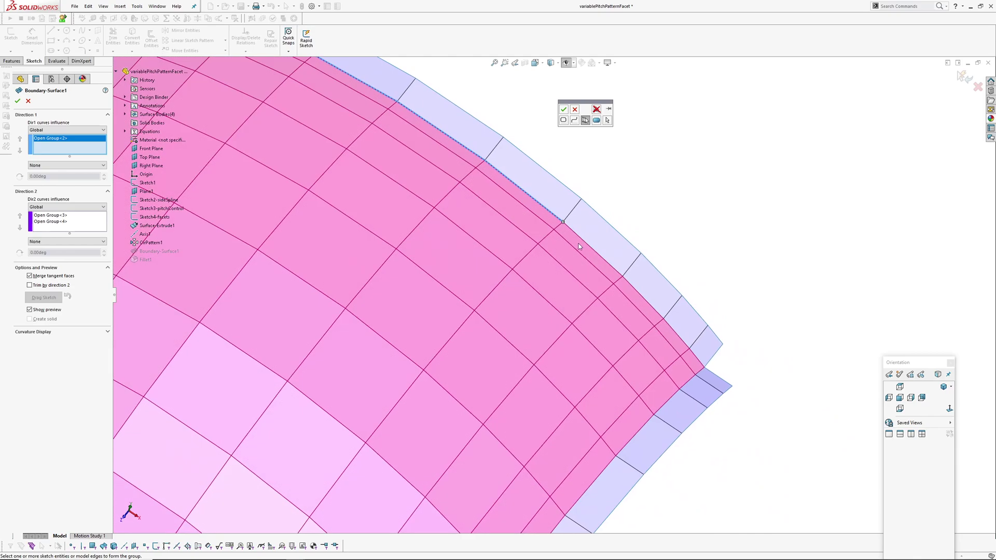
pyautogui.click(670, 329)
pyautogui.click(693, 353)
pyautogui.click(564, 110)
# Inspect the resulting dome preview spanning the four strips.
pyautogui.press('f')
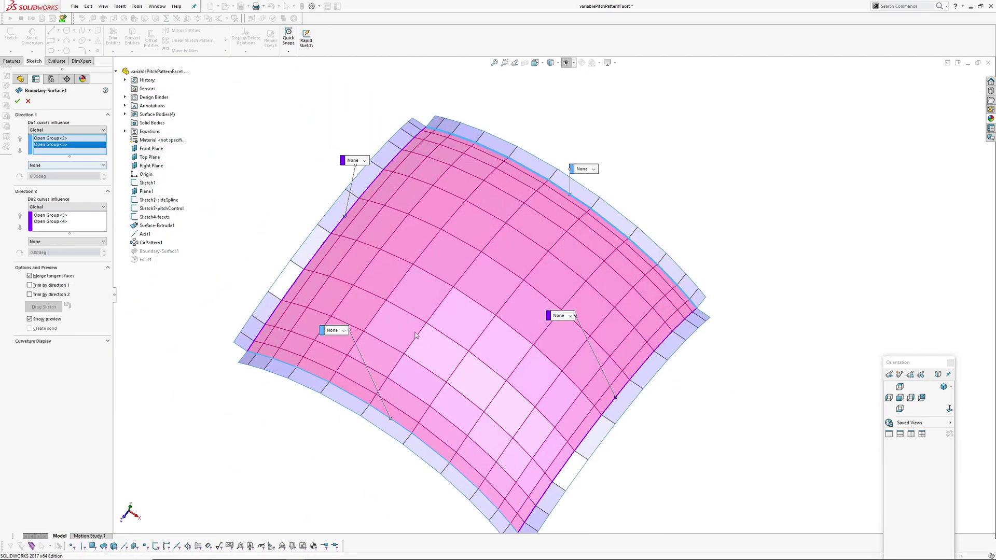
pyautogui.moveTo(419, 336); pyautogui.dragTo(463, 247, button='middle')
pyautogui.scroll(-1, 360, 286)
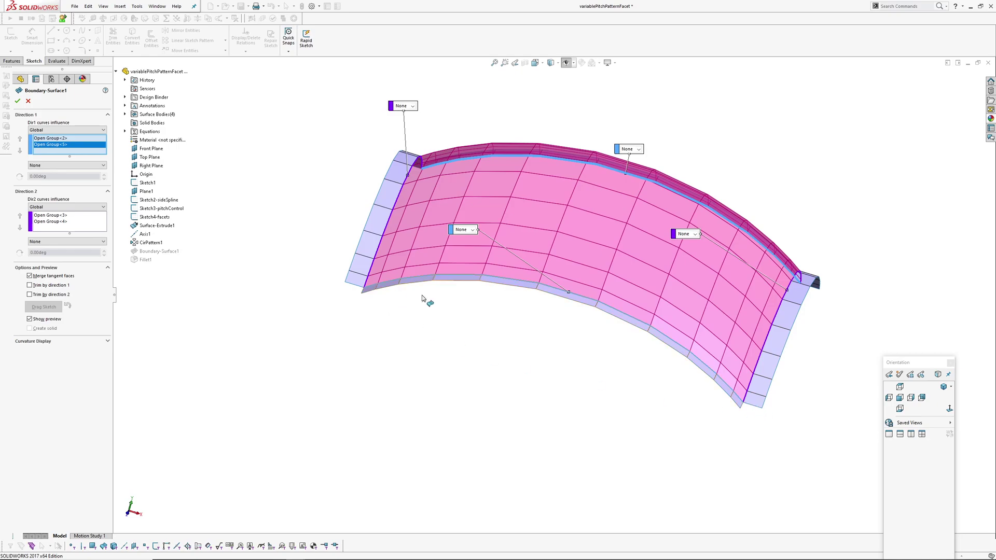
pyautogui.moveTo(431, 300); pyautogui.dragTo(383, 287, button='middle')
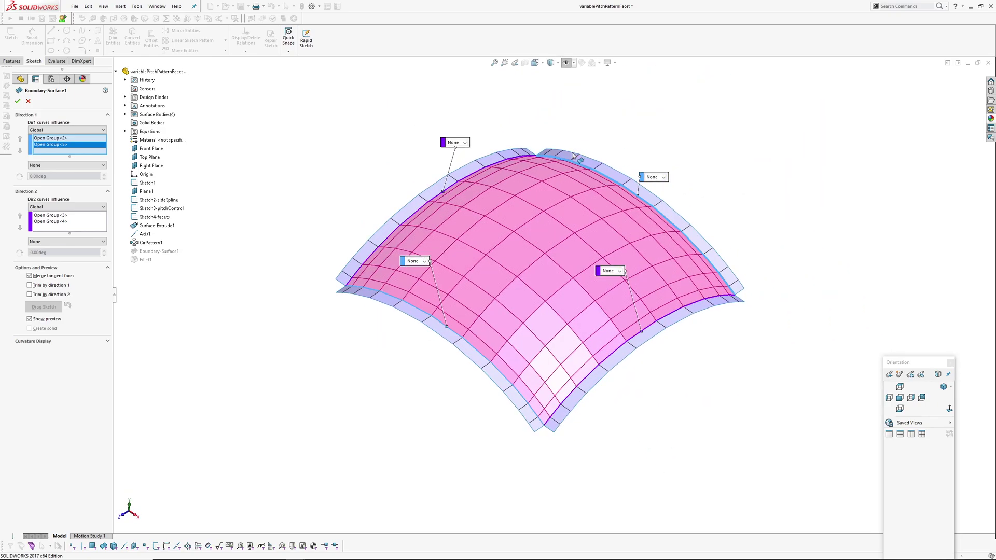
pyautogui.moveTo(420, 257); pyautogui.dragTo(408, 306, button='middle')
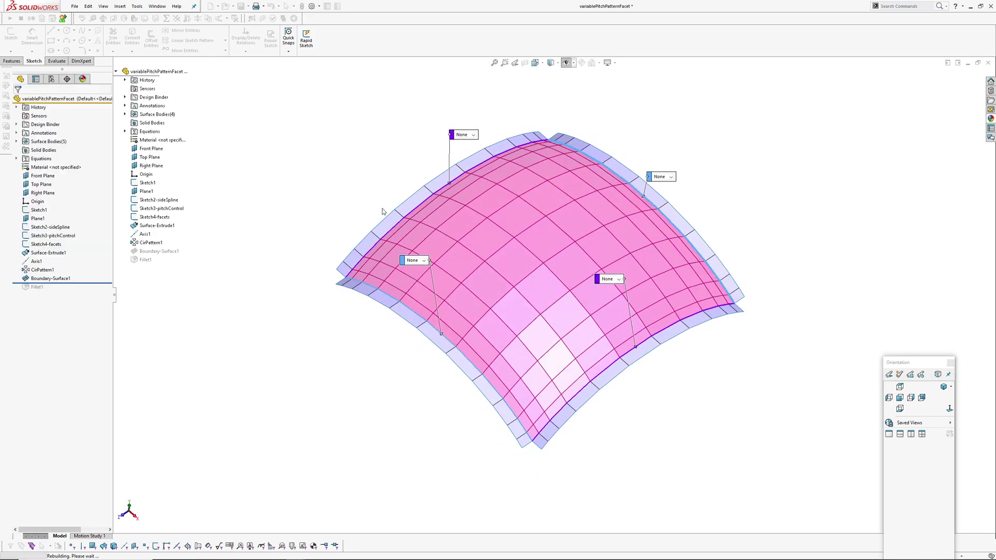
# Hide the CirPattern1 and Surface-Extrude1 strip surfaces.
pyautogui.keyDown('ctrl'); pyautogui.moveTo(299, 218); pyautogui.dragTo(267, 250, button='middle'); pyautogui.keyUp('ctrl')
pyautogui.click(39, 270)
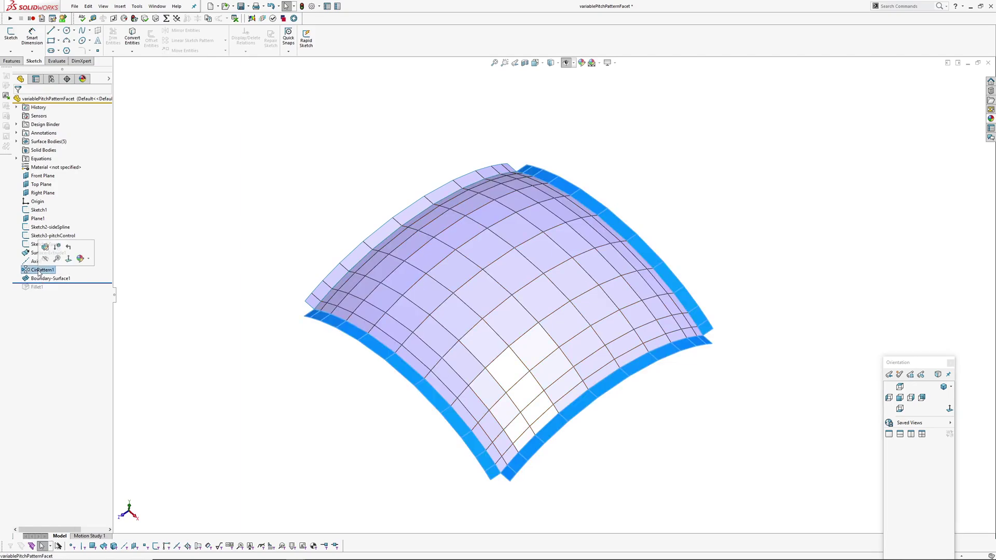
pyautogui.click(47, 259)
pyautogui.click(47, 253)
pyautogui.click(50, 243)
# Raise the Sketch2-sideSpline height dimension from 20 to 25 and rebuild.
pyautogui.moveTo(422, 243); pyautogui.dragTo(455, 274, button='middle')
pyautogui.moveTo(455, 274)
pyautogui.keyDown('ctrl'); pyautogui.mouseDown(button='middle')
pyautogui.moveTo(398, 284)
pyautogui.moveTo(409, 260)
pyautogui.moveTo(303, 256)
pyautogui.mouseUp(button='middle'); pyautogui.keyUp('ctrl')
pyautogui.click(45, 229)
pyautogui.moveTo(428, 252)
pyautogui.mouseDown(button='middle')
pyautogui.moveTo(410, 146)
pyautogui.moveTo(539, 236)
pyautogui.mouseUp(button='middle')
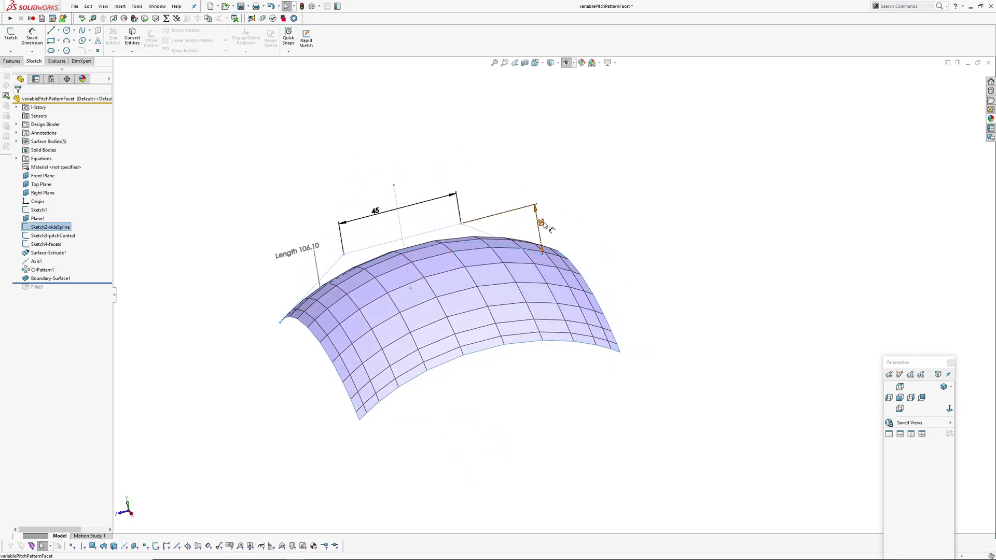
pyautogui.doubleClick(542, 222)
pyautogui.write('25')
pyautogui.press('Return')
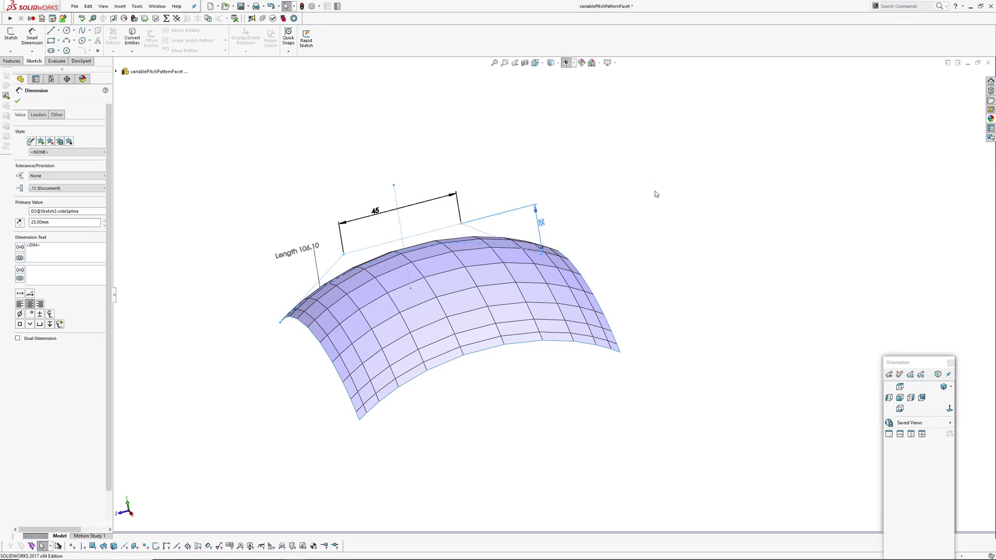
pyautogui.click(656, 194)
pyautogui.hotkey('ctrl', 'b')
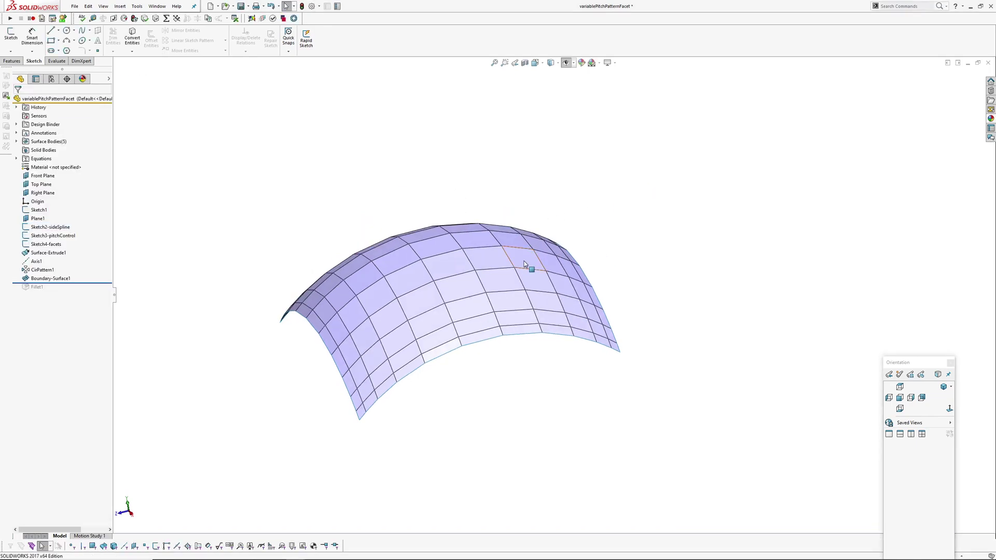
# Inspect the dome with the Sketch3-pitchControl and Sketch4-facets sketches displayed.
pyautogui.click(70, 235)
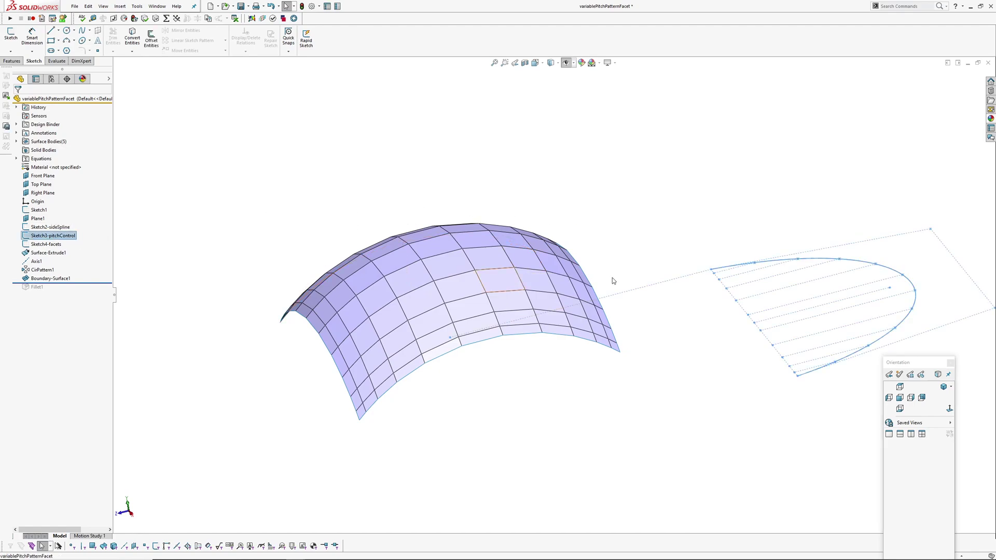
pyautogui.moveTo(612, 276); pyautogui.dragTo(670, 299, button='middle')
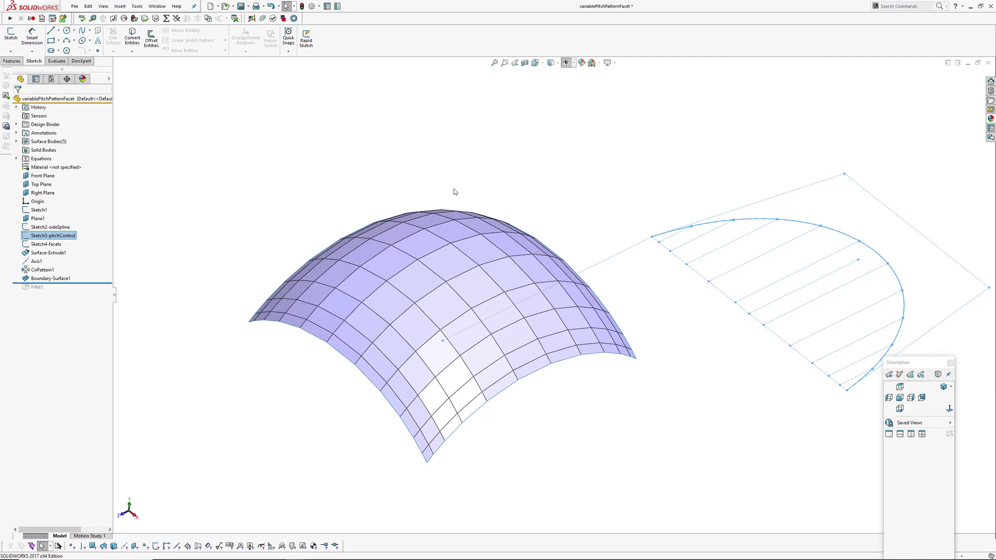
pyautogui.moveTo(574, 315)
pyautogui.mouseDown(button='middle')
pyautogui.moveTo(524, 344)
pyautogui.moveTo(545, 300)
pyautogui.moveTo(199, 273)
pyautogui.mouseUp(button='middle')
pyautogui.click(54, 245)
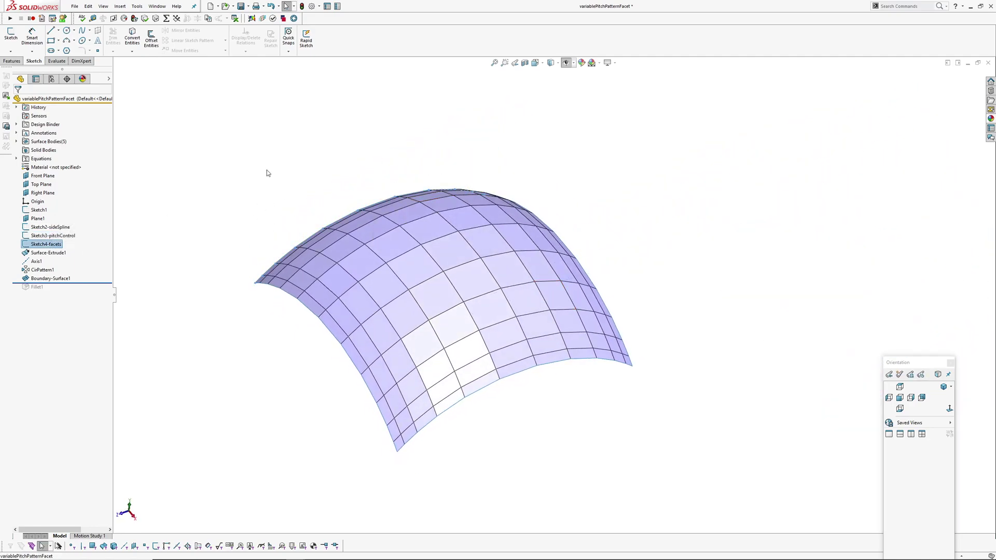
pyautogui.click(267, 170)
pyautogui.moveTo(357, 217)
pyautogui.mouseDown(button='middle')
pyautogui.moveTo(346, 212)
pyautogui.moveTo(346, 244)
pyautogui.mouseUp(button='middle')
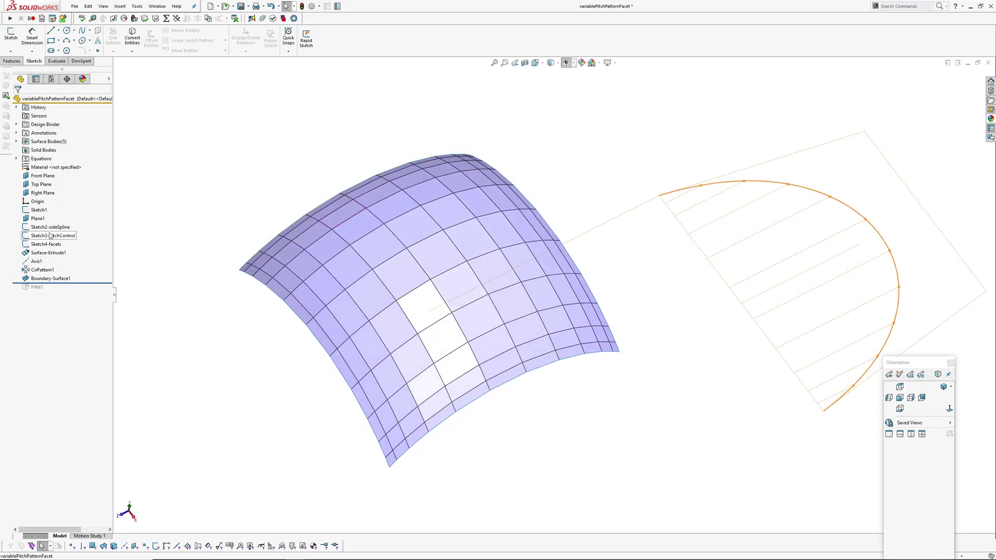
pyautogui.click(52, 236)
# Lower the side spline's height dimension from 25 to 15 mm and rebuild the dome.
pyautogui.click(45, 228)
pyautogui.moveTo(426, 229); pyautogui.dragTo(485, 148, button='middle')
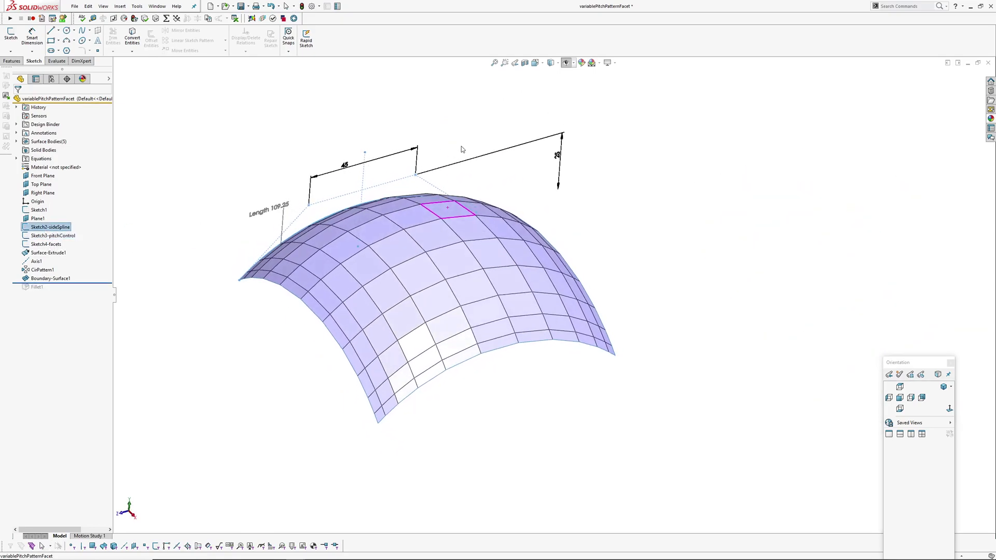
pyautogui.doubleClick(558, 155)
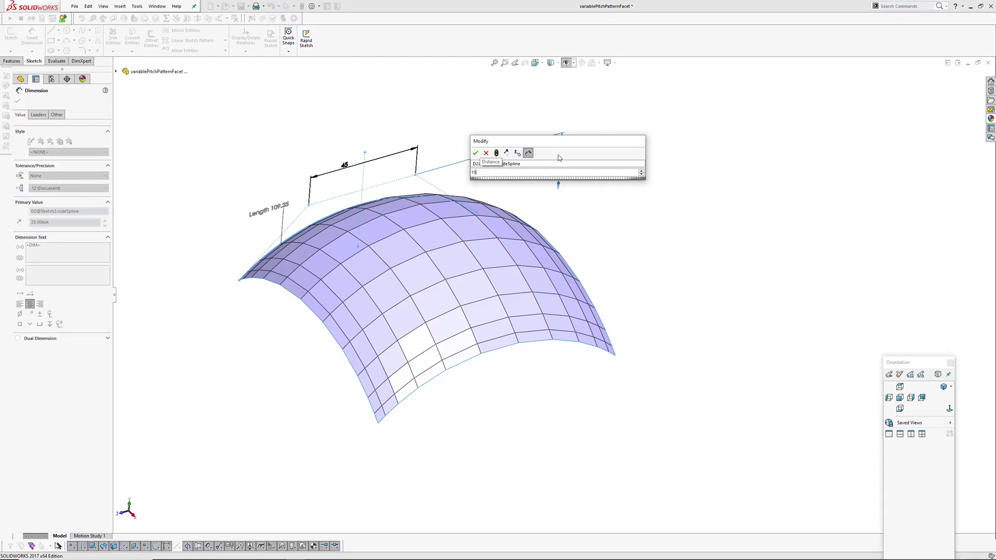
pyautogui.write('15')
pyautogui.press('Return')
pyautogui.hotkey('ctrl', 'b')
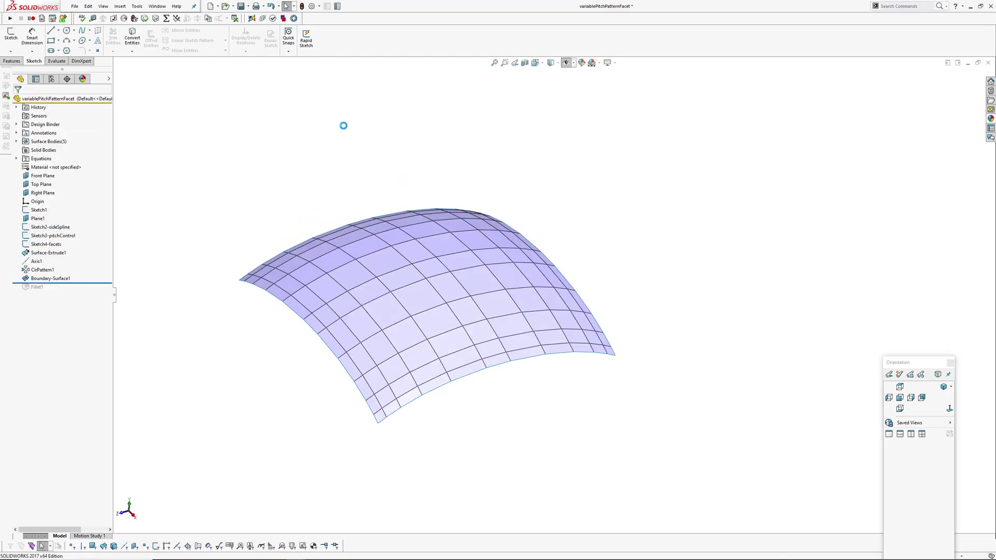
pyautogui.moveTo(445, 271); pyautogui.dragTo(465, 331, button='middle')
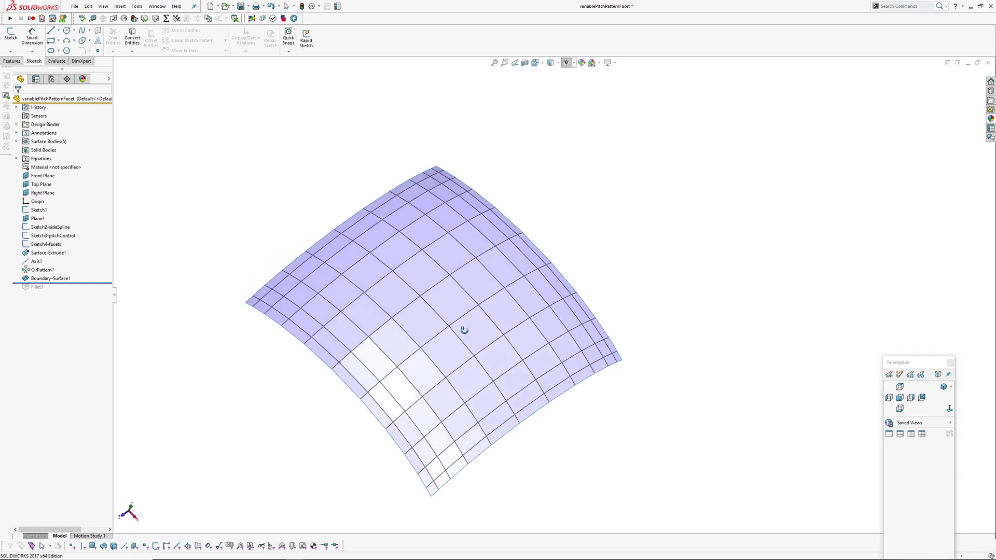
# Change the Sketch3-pitchControl arc angle from 80° to 60°, show hidden items, and rebuild.
pyautogui.click(49, 236)
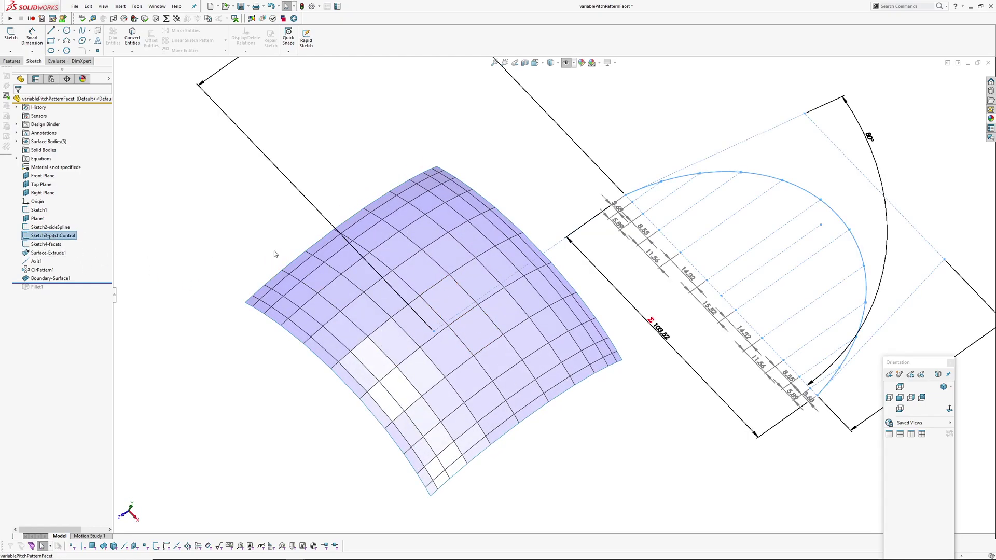
pyautogui.moveTo(573, 250)
pyautogui.keyDown('ctrl'); pyautogui.mouseDown(button='middle')
pyautogui.moveTo(509, 242)
pyautogui.moveTo(565, 278)
pyautogui.moveTo(558, 266)
pyautogui.mouseUp(button='middle'); pyautogui.keyUp('ctrl')
pyautogui.click(700, 109)
pyautogui.doubleClick(700, 109)
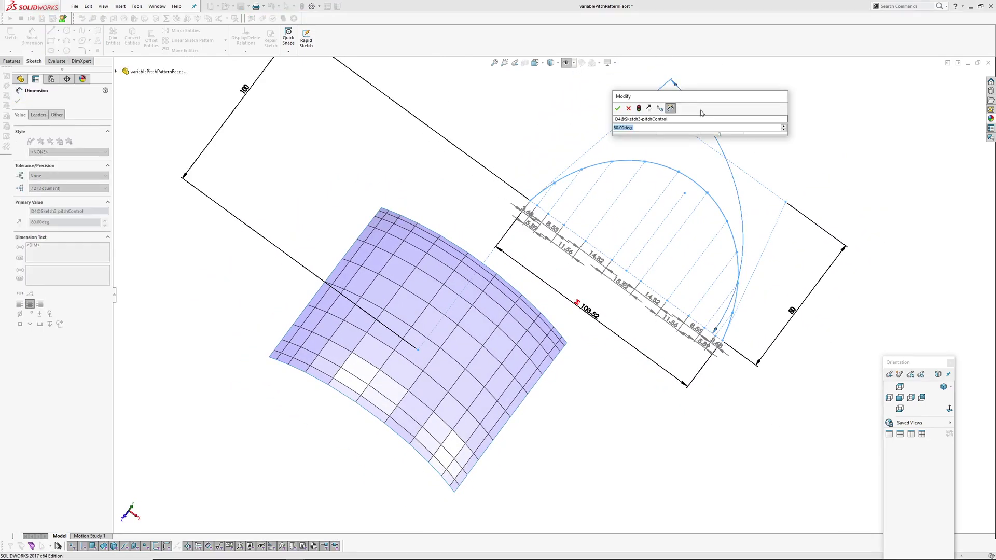
pyautogui.write('60')
pyautogui.press('Return')
pyautogui.click(527, 132)
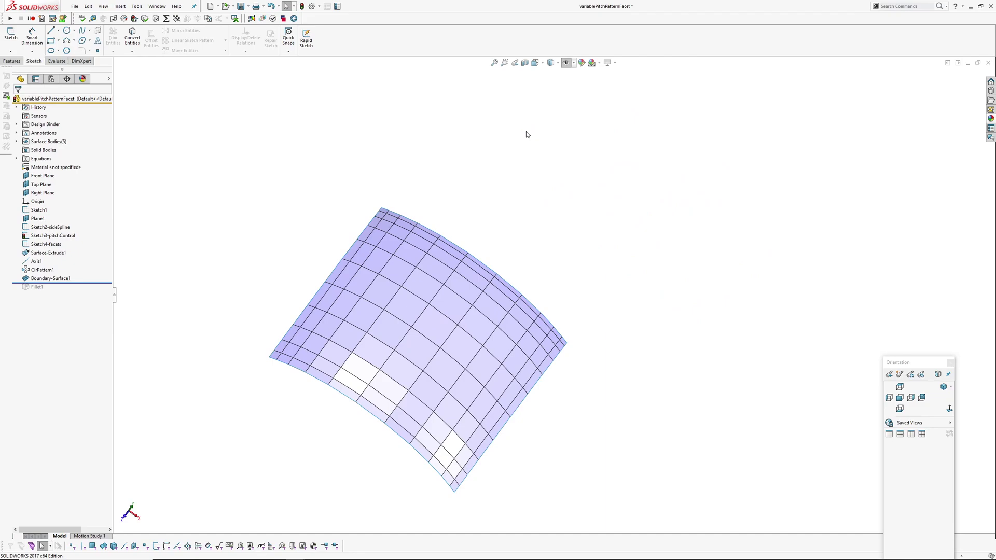
pyautogui.press('h')
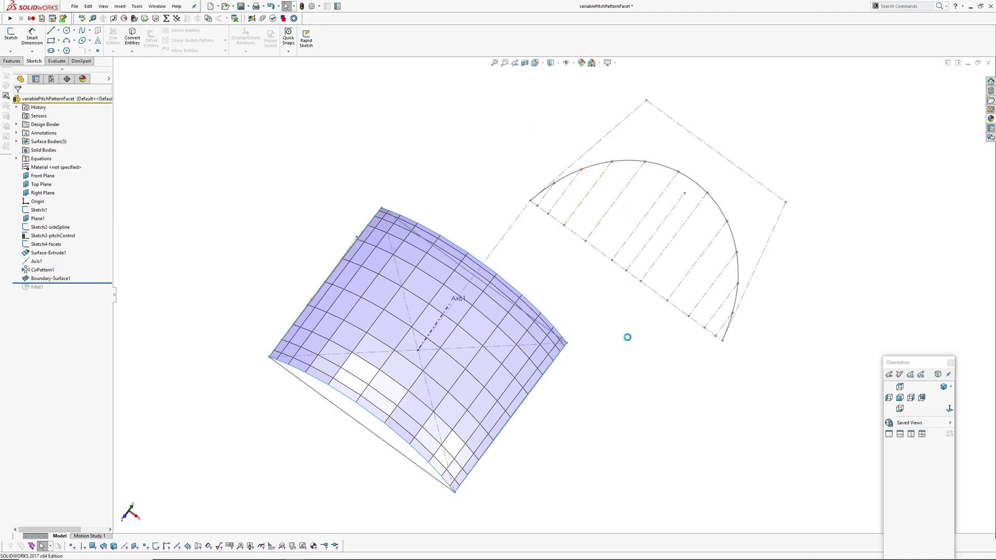
pyautogui.hotkey('ctrl', 'b')
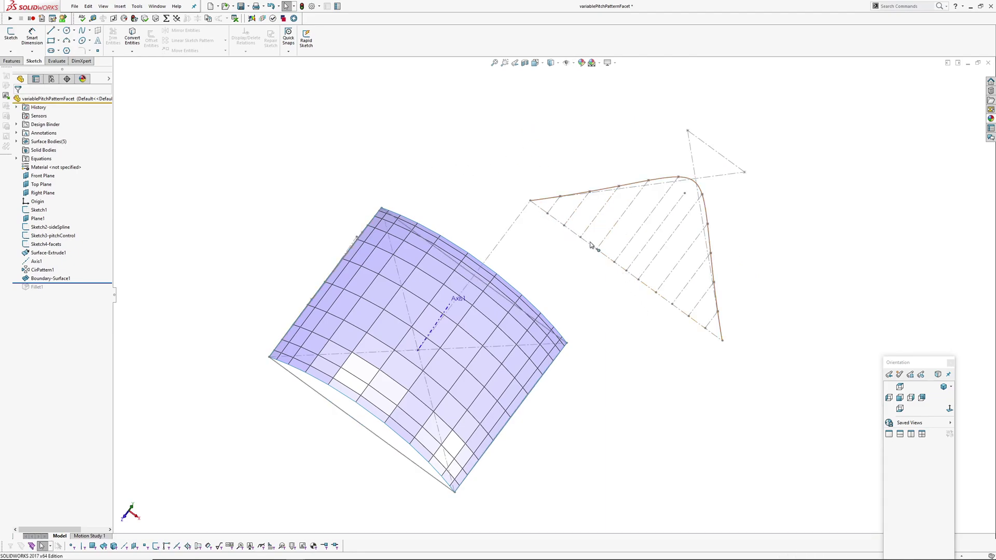
pyautogui.moveTo(630, 332)
pyautogui.mouseDown(button='middle')
pyautogui.moveTo(572, 353)
pyautogui.moveTo(511, 396)
pyautogui.mouseUp(button='middle')
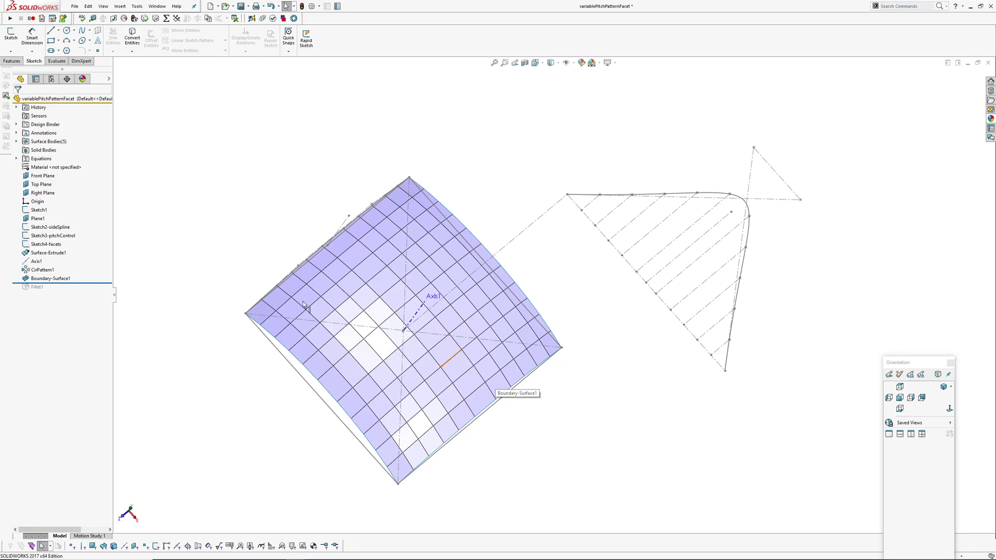
# Increase the Sketch3-pitchControl 80 mm dimension to 120 mm and review the rebuilt dome.
pyautogui.click(50, 236)
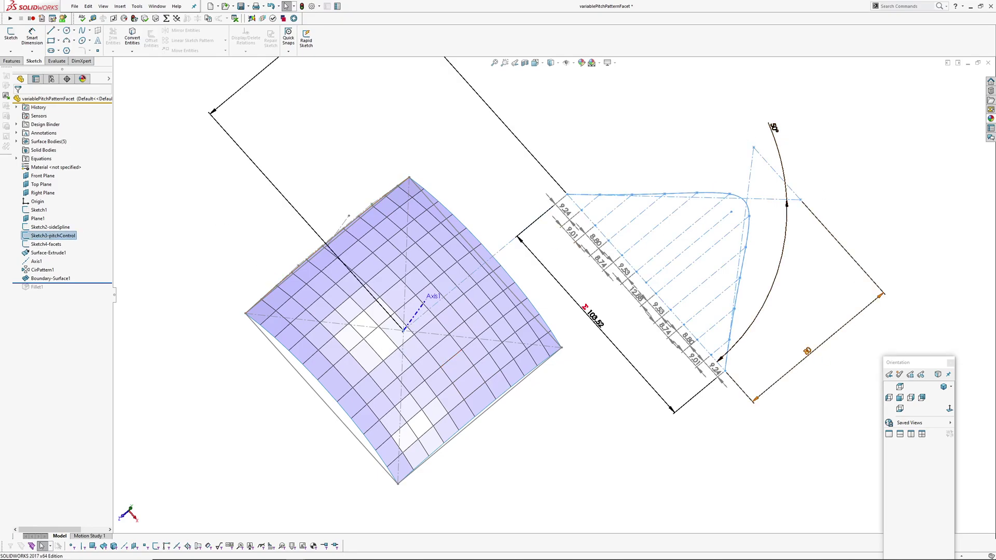
pyautogui.doubleClick(808, 353)
pyautogui.write('120')
pyautogui.press('Return')
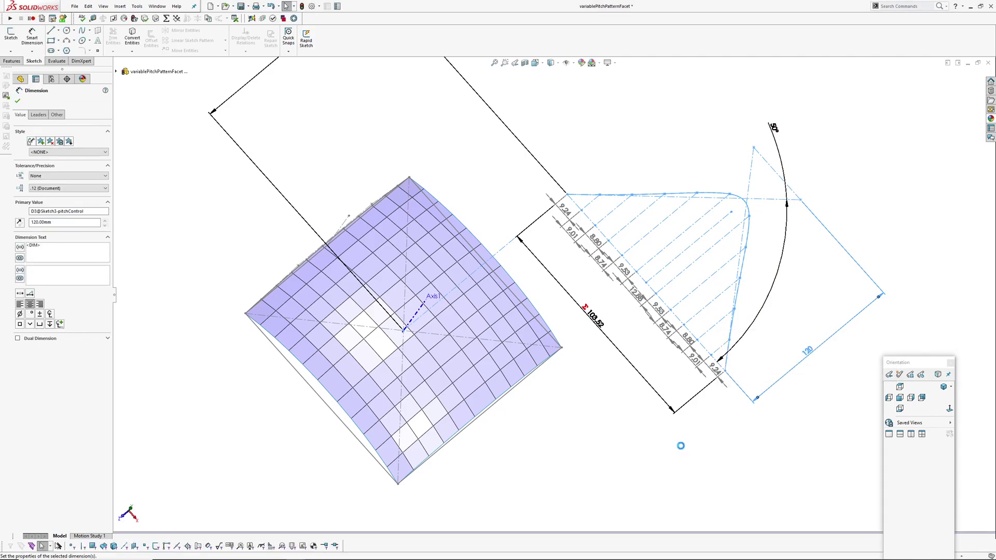
pyautogui.click(681, 449)
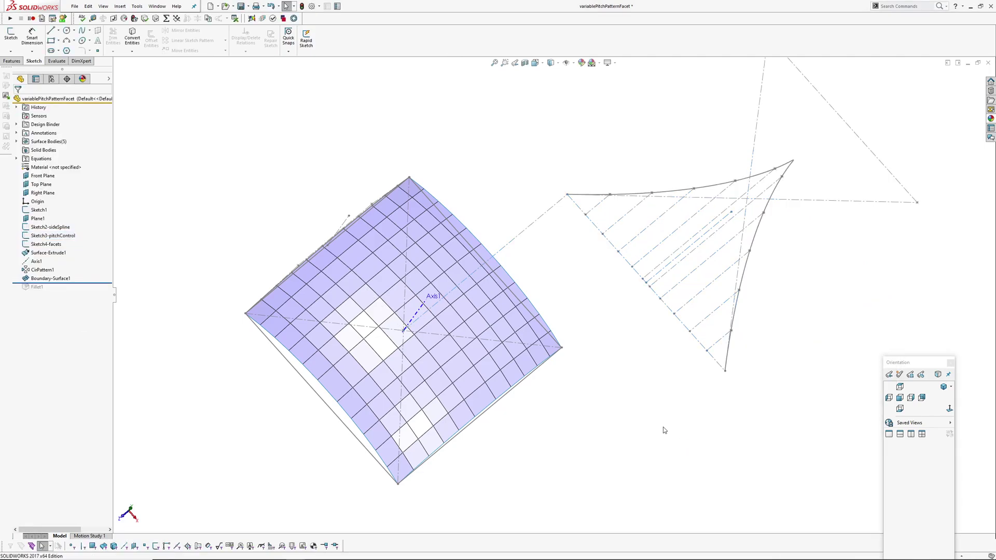
pyautogui.moveTo(491, 351)
pyautogui.mouseDown(button='middle')
pyautogui.moveTo(418, 220)
pyautogui.moveTo(385, 204)
pyautogui.moveTo(410, 211)
pyautogui.moveTo(415, 306)
pyautogui.moveTo(425, 209)
pyautogui.moveTo(408, 268)
pyautogui.moveTo(467, 281)
pyautogui.mouseUp(button='middle')
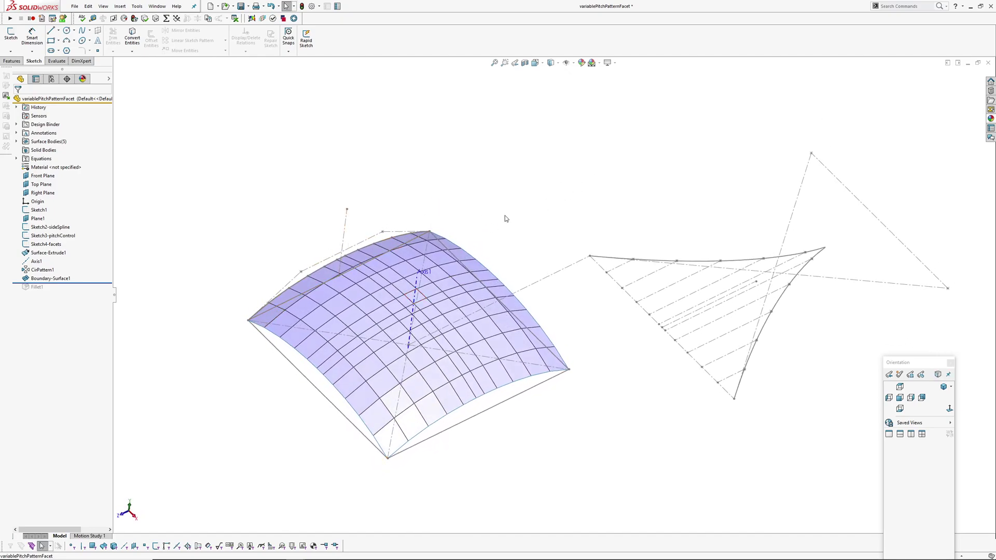
pyautogui.moveTo(520, 319)
pyautogui.mouseDown(button='middle')
pyautogui.moveTo(561, 342)
pyautogui.moveTo(560, 317)
pyautogui.moveTo(557, 347)
pyautogui.moveTo(589, 347)
pyautogui.moveTo(572, 314)
pyautogui.moveTo(576, 256)
pyautogui.moveTo(569, 267)
pyautogui.mouseUp(button='middle')
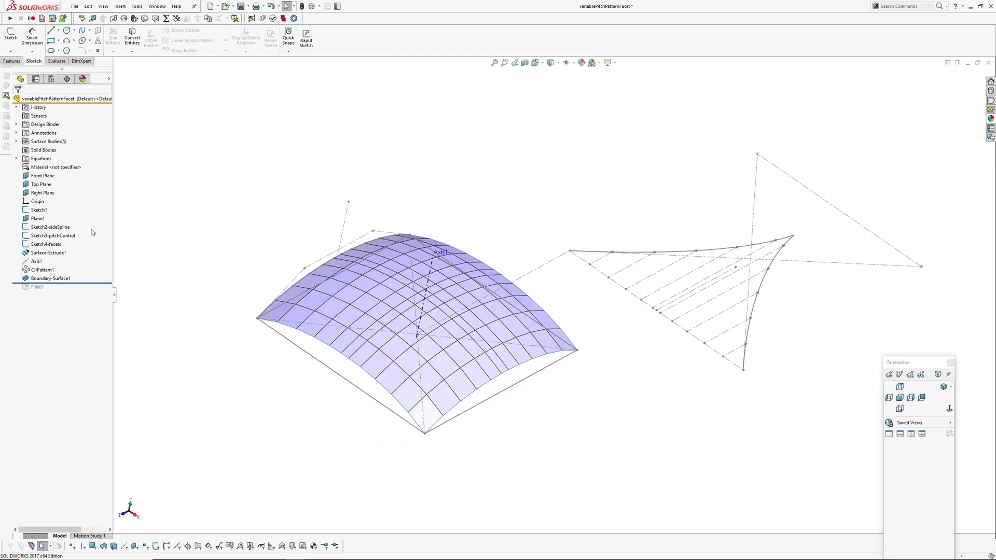
# Edit the Sketch3-pitchControl 150 dimension and rebuild, then inspect the facet pattern.
pyautogui.doubleClick(52, 236)
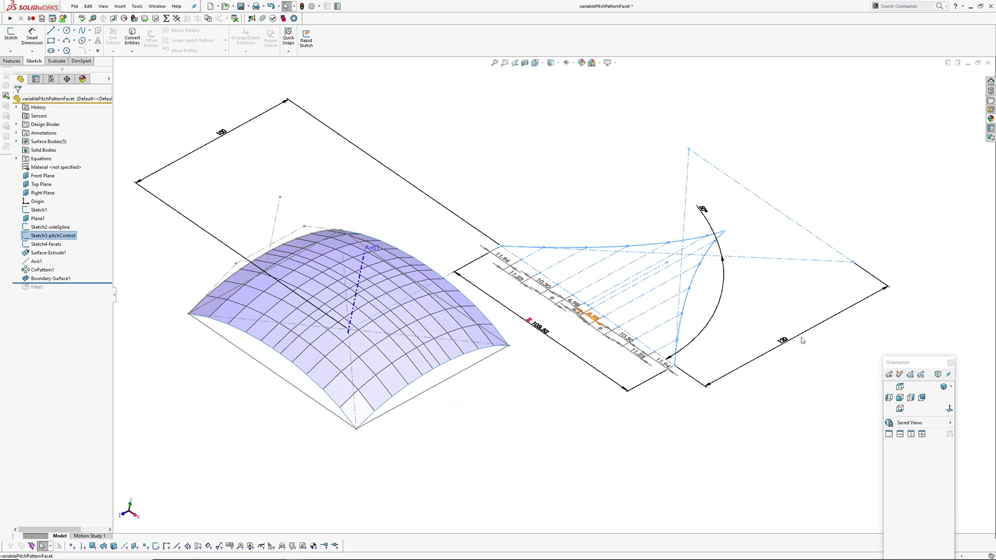
pyautogui.click(783, 341)
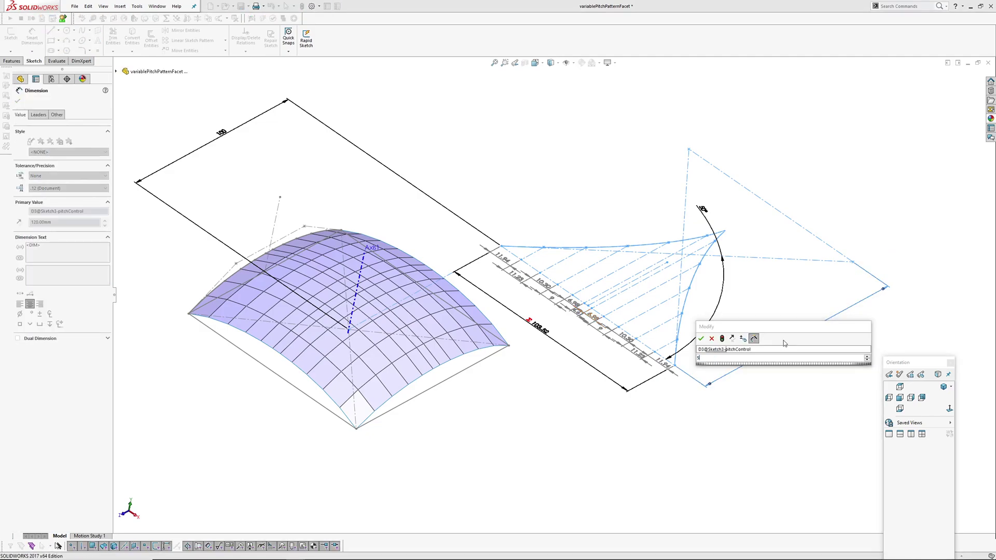
pyautogui.hotkey('ctrl', 'b')
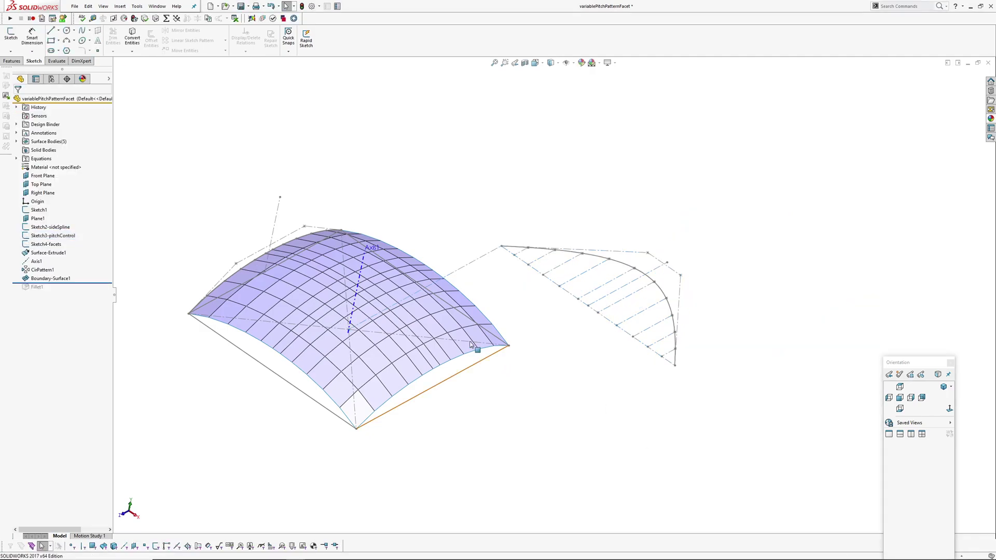
pyautogui.keyDown('ctrl'); pyautogui.moveTo(544, 377); pyautogui.dragTo(596, 394, button='middle'); pyautogui.keyUp('ctrl')
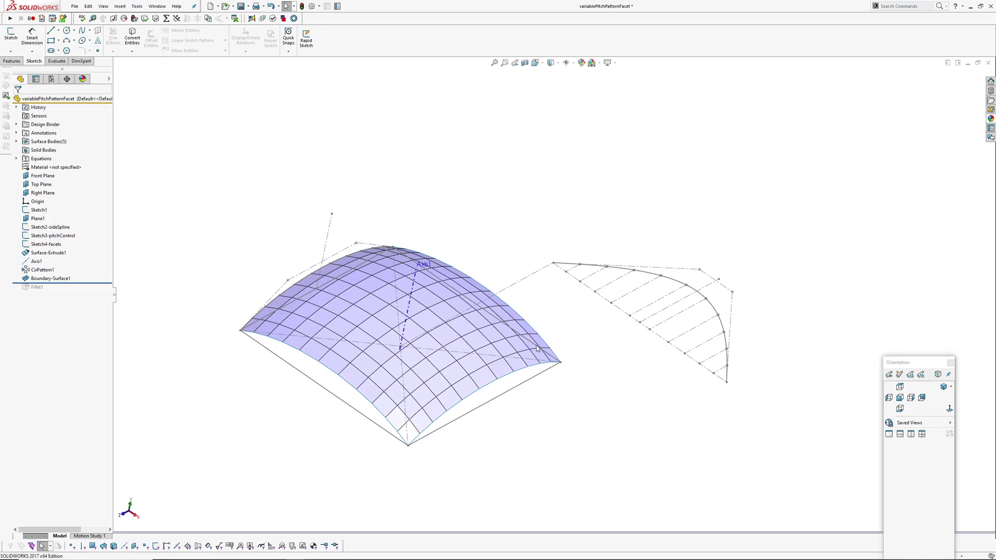
pyautogui.moveTo(540, 313)
pyautogui.mouseDown(button='middle')
pyautogui.moveTo(548, 343)
pyautogui.moveTo(532, 363)
pyautogui.mouseUp(button='middle')
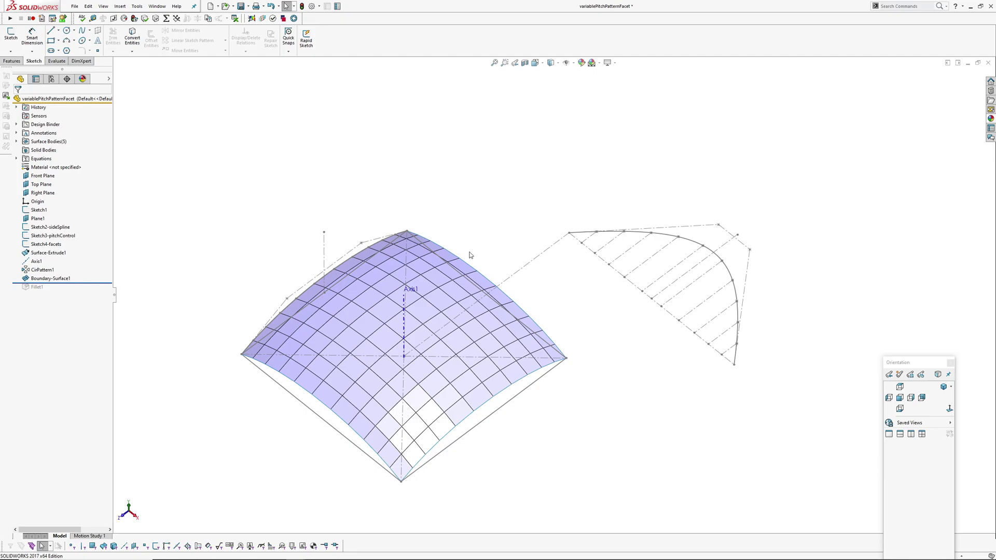
# Orbit and zoom around the faceted surface to inspect it from several angles.
pyautogui.moveTo(628, 320)
pyautogui.mouseDown(button='middle')
pyautogui.moveTo(640, 258)
pyautogui.moveTo(614, 260)
pyautogui.moveTo(629, 287)
pyautogui.moveTo(638, 373)
pyautogui.moveTo(632, 329)
pyautogui.mouseUp(button='middle')
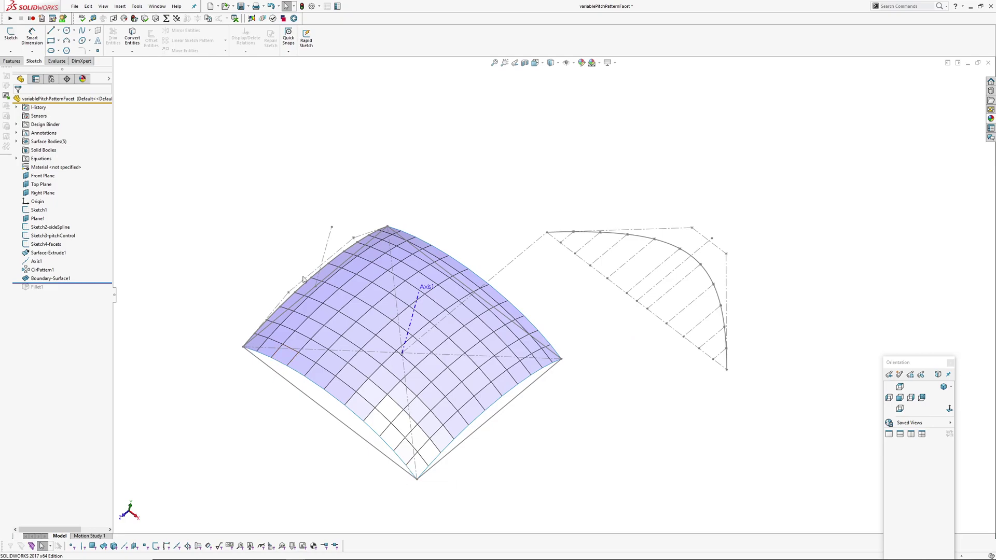
pyautogui.moveTo(392, 227)
pyautogui.mouseDown(button='middle')
pyautogui.moveTo(414, 251)
pyautogui.moveTo(387, 224)
pyautogui.mouseUp(button='middle')
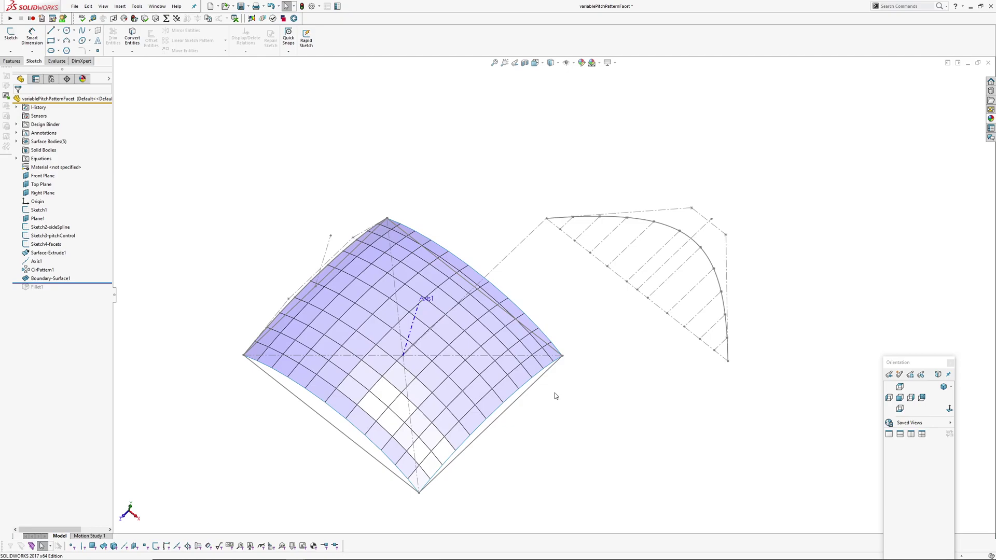
pyautogui.moveTo(567, 403)
pyautogui.mouseDown(button='middle')
pyautogui.moveTo(529, 349)
pyautogui.moveTo(507, 402)
pyautogui.moveTo(522, 428)
pyautogui.moveTo(527, 295)
pyautogui.moveTo(522, 396)
pyautogui.moveTo(550, 374)
pyautogui.moveTo(521, 401)
pyautogui.mouseUp(button='middle')
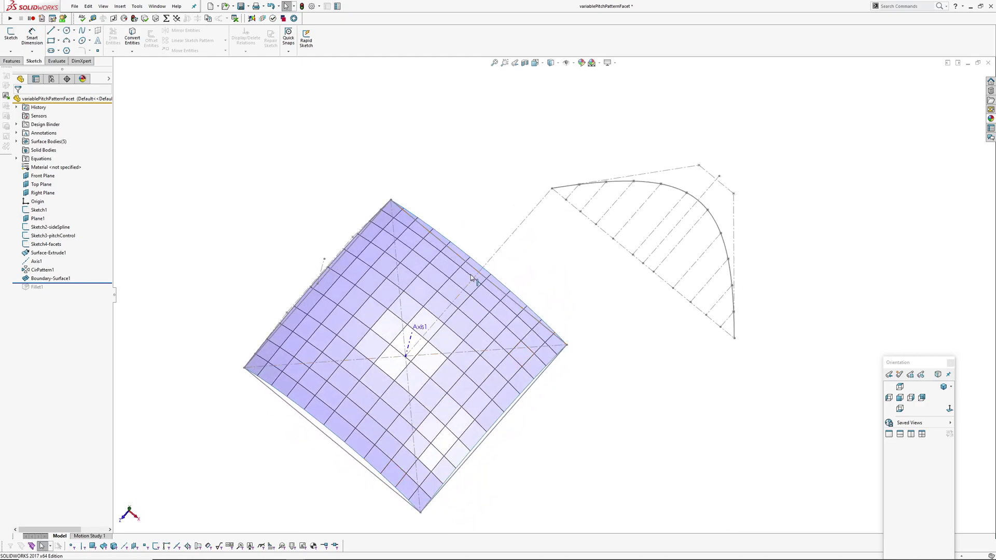
pyautogui.moveTo(369, 363)
pyautogui.mouseDown(button='middle')
pyautogui.moveTo(441, 222)
pyautogui.moveTo(417, 339)
pyautogui.moveTo(457, 313)
pyautogui.mouseUp(button='middle')
pyautogui.scroll(-2, 346, 366)
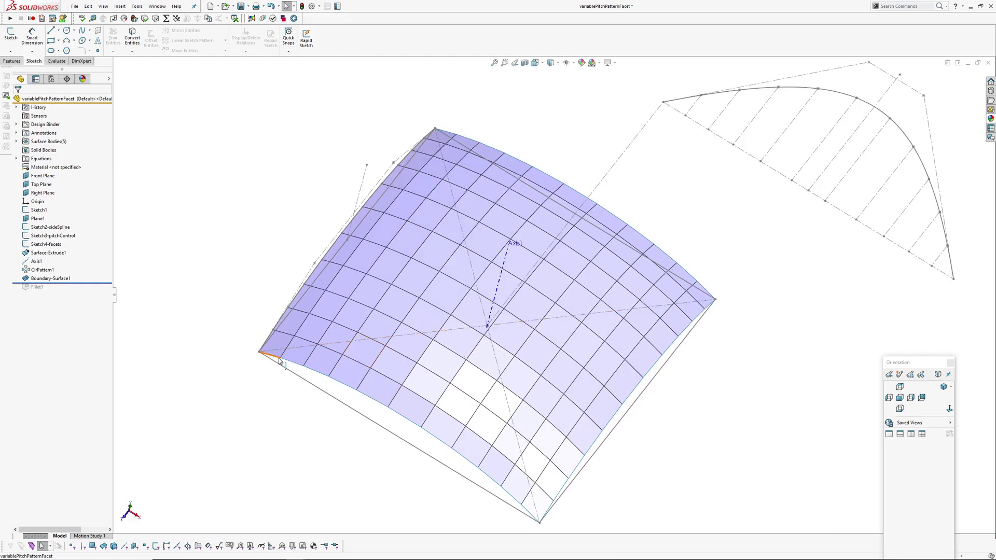
pyautogui.scroll(1, 311, 393)
pyautogui.moveTo(417, 386)
pyautogui.mouseDown(button='middle')
pyautogui.moveTo(403, 339)
pyautogui.moveTo(399, 372)
pyautogui.mouseUp(button='middle')
pyautogui.moveTo(137, 259)
pyautogui.mouseDown(button='middle')
pyautogui.moveTo(269, 260)
pyautogui.moveTo(224, 259)
pyautogui.moveTo(267, 282)
pyautogui.moveTo(349, 293)
pyautogui.moveTo(269, 270)
pyautogui.moveTo(273, 281)
pyautogui.mouseUp(button='middle')
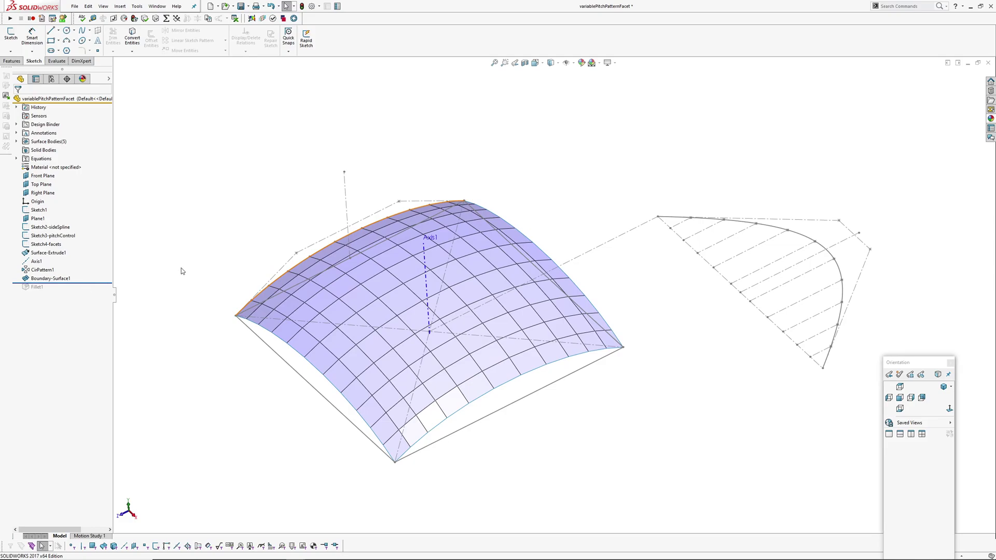
# Hide all sketches and axes and display the surface shaded without edges.
pyautogui.hotkey('ctrl', 'h')
pyautogui.click(558, 63)
pyautogui.click(556, 79)
pyautogui.moveTo(534, 194)
pyautogui.mouseDown(button='middle')
pyautogui.moveTo(466, 275)
pyautogui.moveTo(479, 291)
pyautogui.moveTo(472, 318)
pyautogui.moveTo(493, 244)
pyautogui.moveTo(325, 189)
pyautogui.mouseUp(button='middle')
# Switch to variablePitchPatternConcave, fit it to view, and inspect the Sketch4-facets dimensions.
pyautogui.hotkey('ctrl', 'Tab')
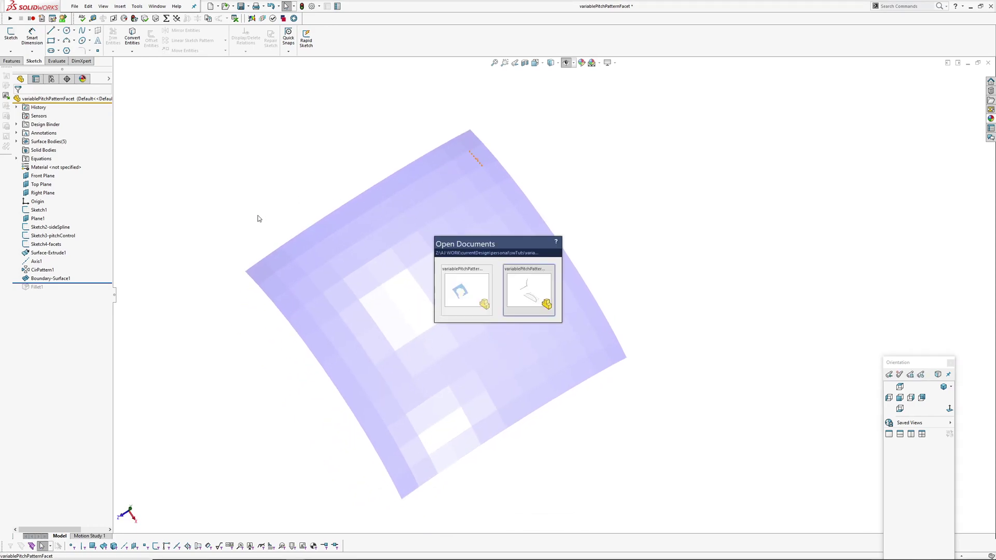
pyautogui.press('f')
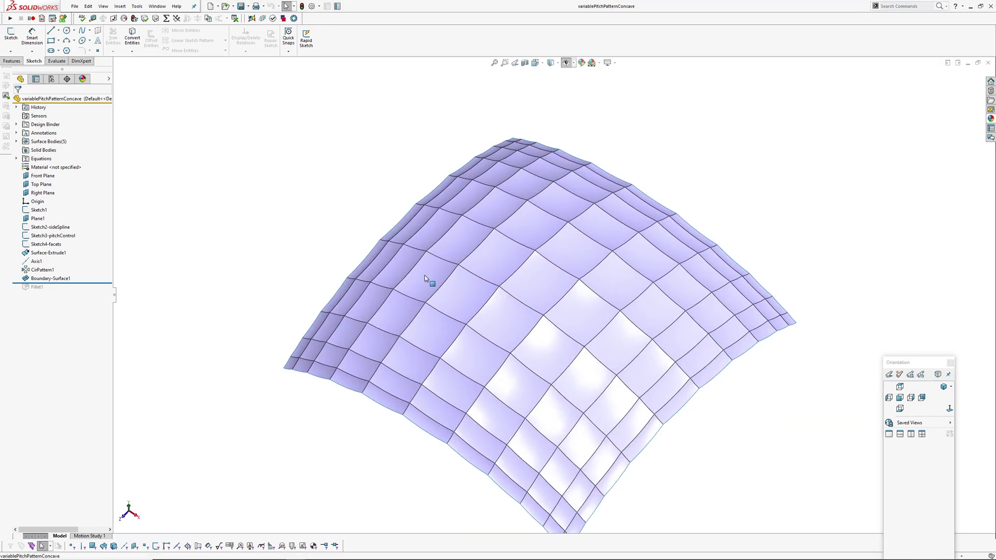
pyautogui.click(46, 244)
pyautogui.moveTo(416, 275); pyautogui.dragTo(344, 309, button='middle')
pyautogui.scroll(-2, 344, 309)
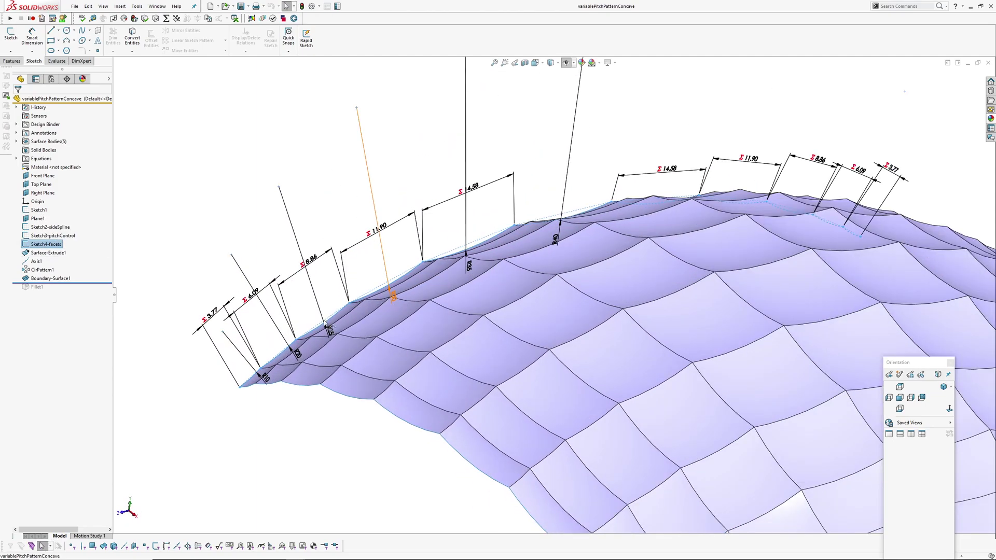
pyautogui.scroll(-2, 348, 332)
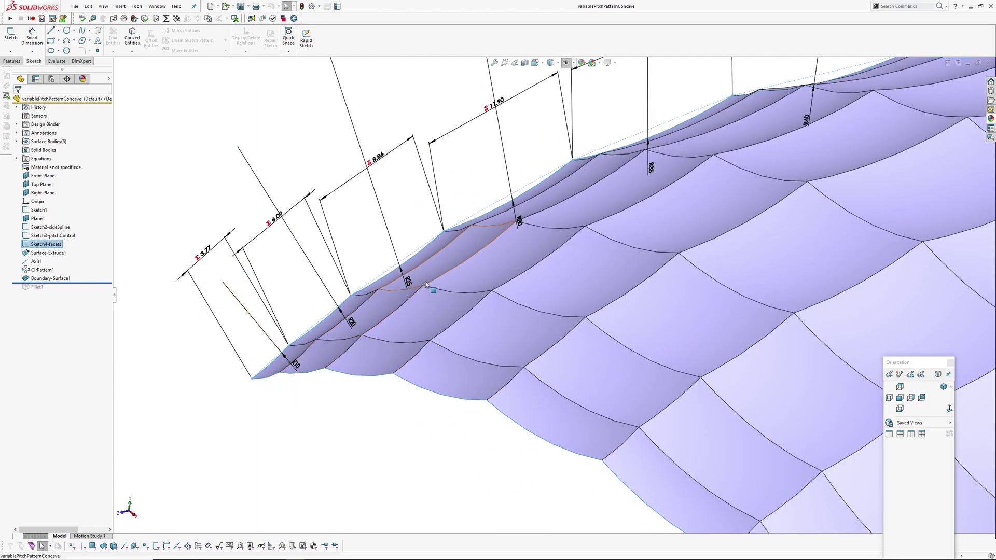
pyautogui.scroll(5, 349, 334)
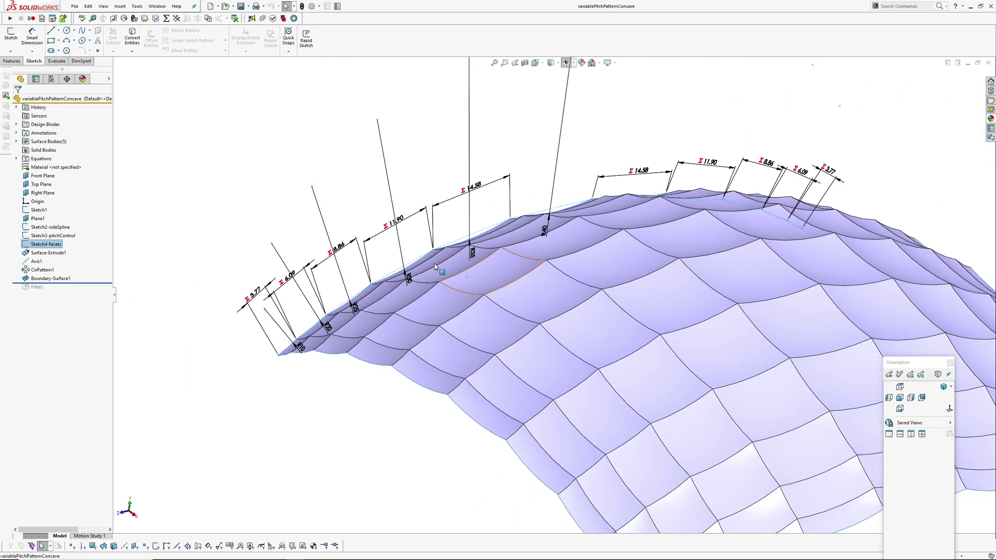
pyautogui.moveTo(434, 263)
pyautogui.mouseDown(button='middle')
pyautogui.moveTo(620, 282)
pyautogui.moveTo(540, 282)
pyautogui.moveTo(524, 326)
pyautogui.moveTo(543, 335)
pyautogui.mouseUp(button='middle')
pyautogui.scroll(2, 557, 284)
pyautogui.keyDown('ctrl'); pyautogui.moveTo(556, 283); pyautogui.dragTo(512, 334, button='middle'); pyautogui.keyUp('ctrl')
# Display the concave surface shaded without edge lines.
pyautogui.click(658, 155)
pyautogui.click(557, 64)
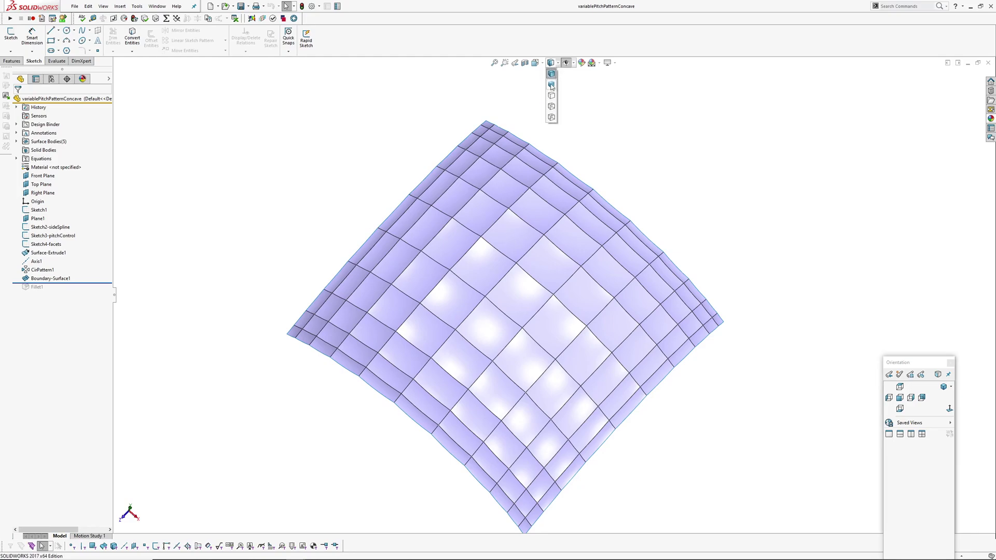
pyautogui.click(552, 86)
pyautogui.moveTo(548, 267)
pyautogui.mouseDown(button='middle')
pyautogui.moveTo(523, 298)
pyautogui.moveTo(529, 283)
pyautogui.mouseUp(button='middle')
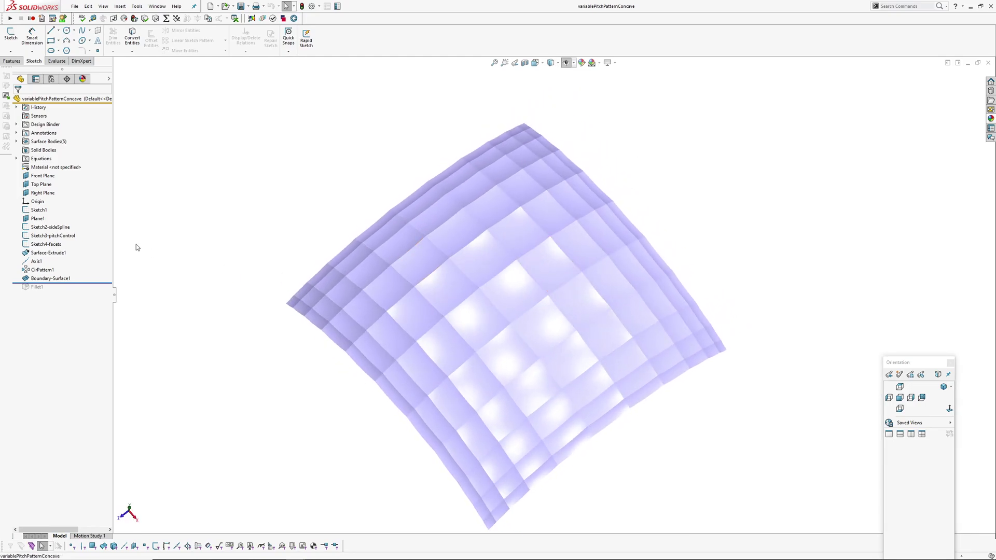
# Change the Sketch3-pitchControl 80 dimension to 60 and rebuild.
pyautogui.click(102, 237)
pyautogui.moveTo(567, 247); pyautogui.dragTo(641, 237, button='middle')
pyautogui.doubleClick(833, 356)
pyautogui.write('60')
pyautogui.press('Return')
pyautogui.hotkey('ctrl', 'b')
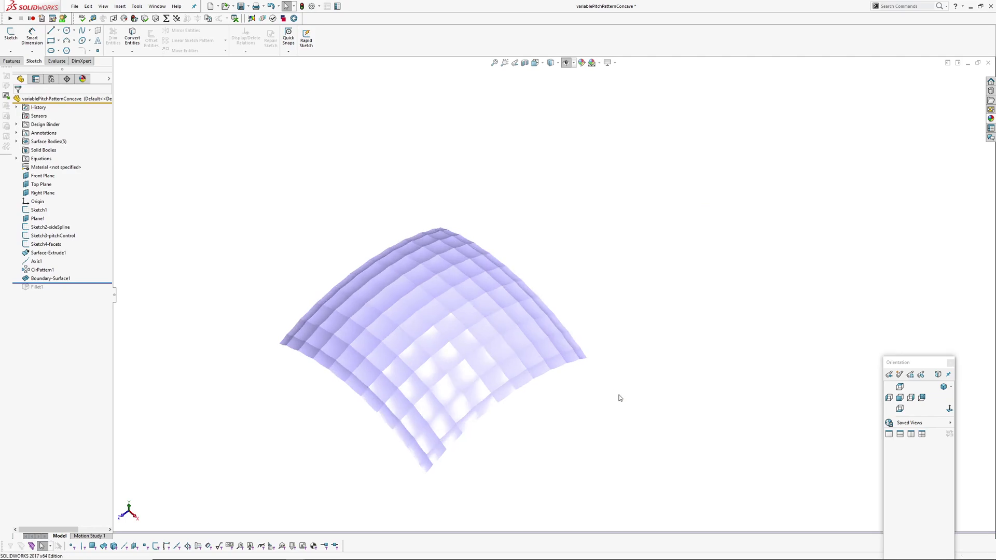
pyautogui.moveTo(516, 363); pyautogui.dragTo(415, 242, button='middle')
# Set the side spline's end-height dimension from 20 to 10 and rebuild.
pyautogui.click(68, 227)
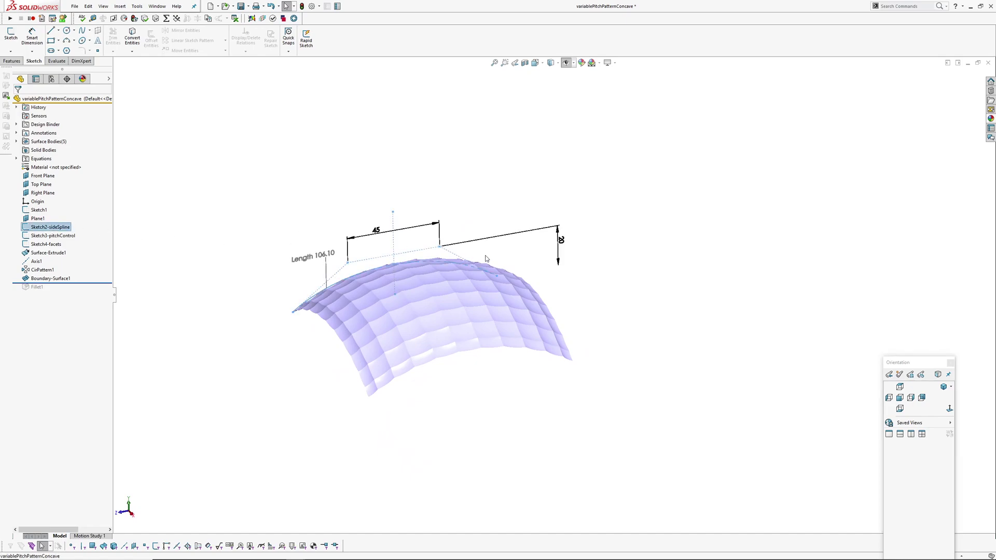
pyautogui.doubleClick(560, 240)
pyautogui.write('10')
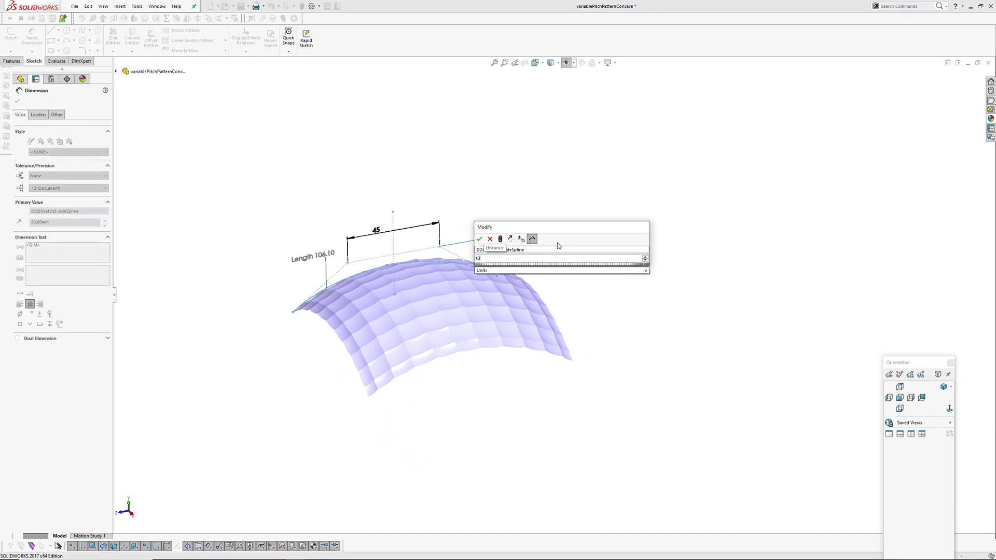
pyautogui.press('Return')
pyautogui.click(593, 310)
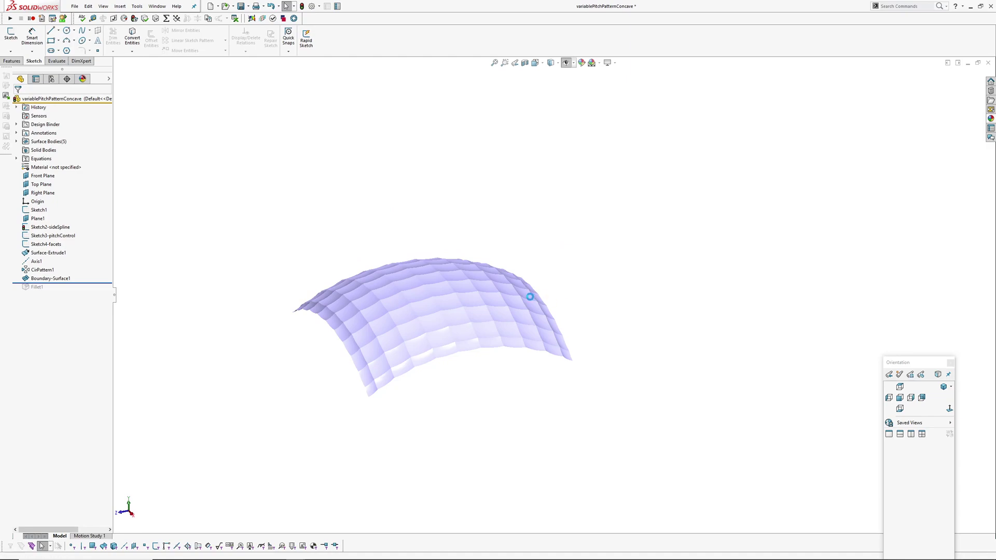
# Lower the side spline's end-height dimension from 10 to 5 and rebuild.
pyautogui.click(46, 231)
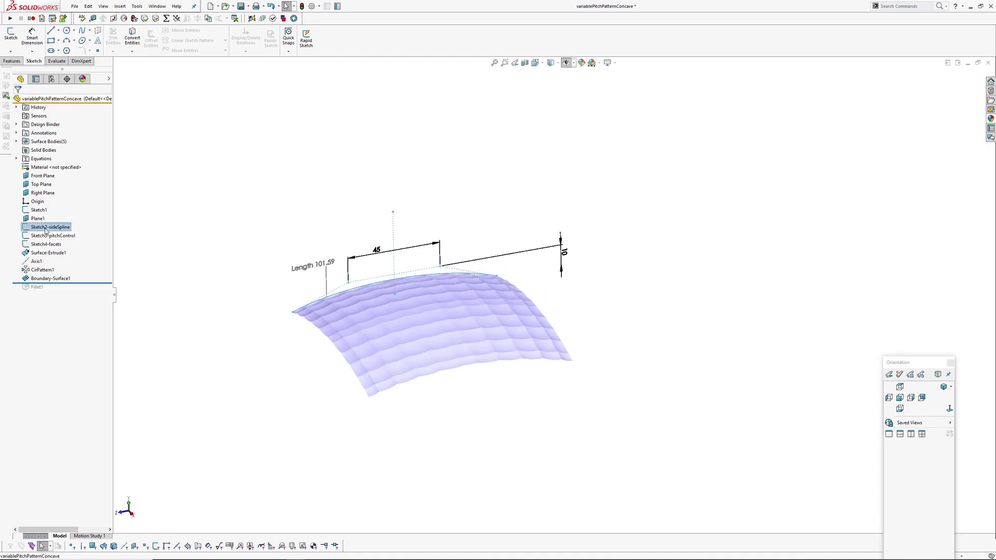
pyautogui.doubleClick(564, 254)
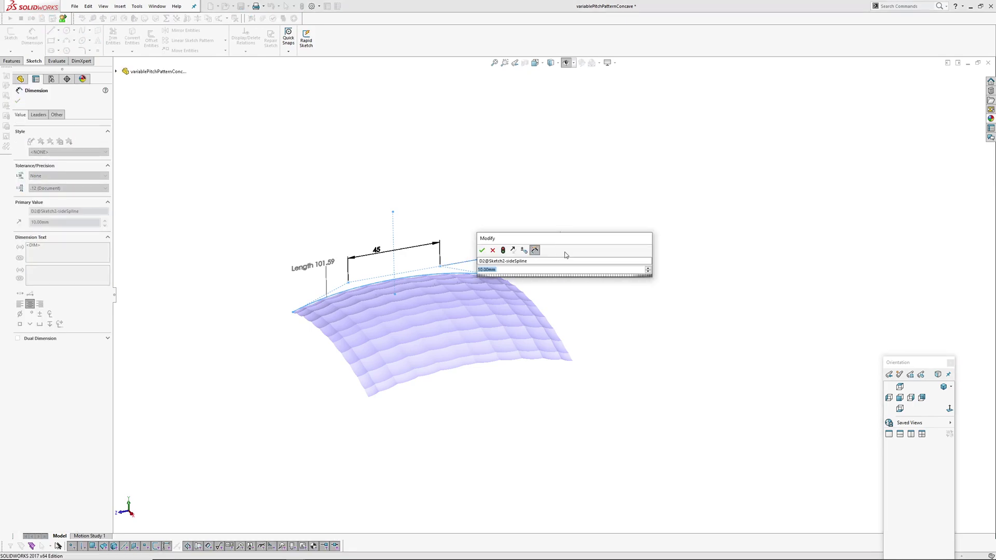
pyautogui.write('5')
pyautogui.press('Return')
pyautogui.click(538, 179)
pyautogui.hotkey('ctrl', 'b')
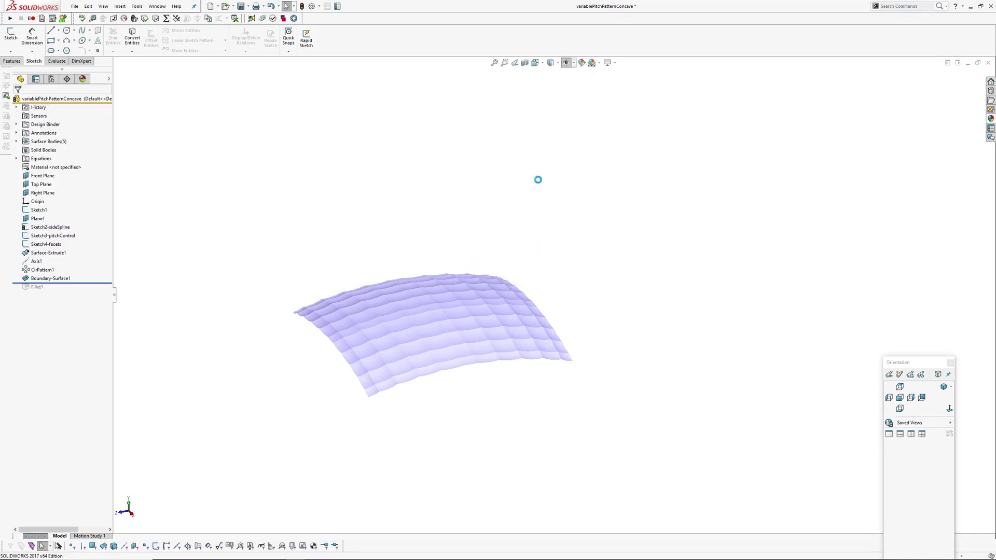
pyautogui.moveTo(332, 256); pyautogui.dragTo(421, 308, button='middle')
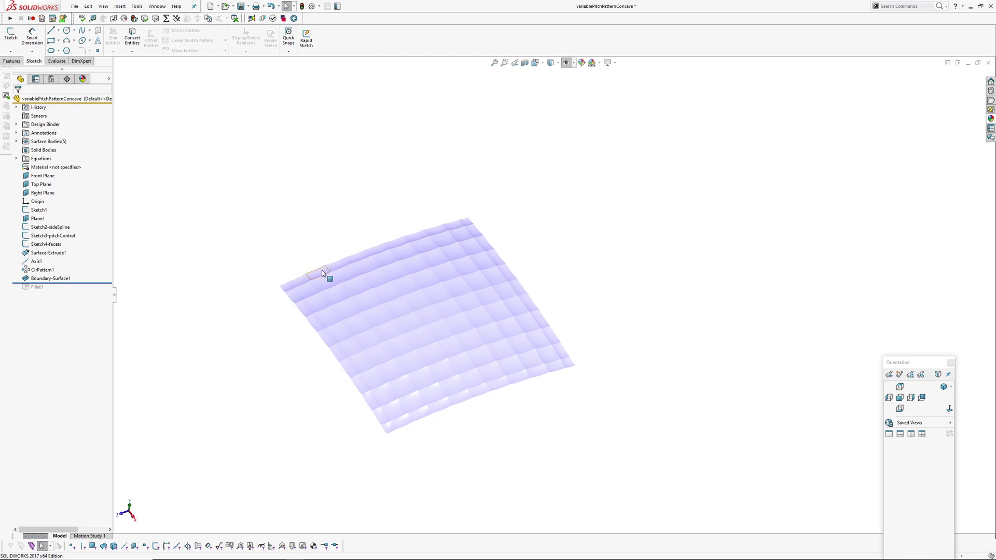
# Set the side spline's end-height dimension to -5 and rebuild the flattened surface.
pyautogui.click(51, 228)
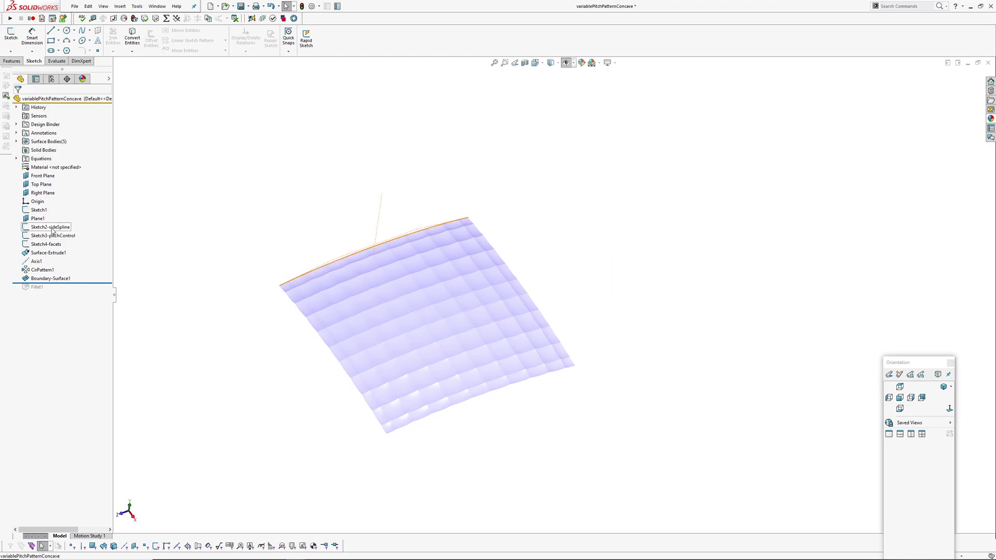
pyautogui.doubleClick(520, 195)
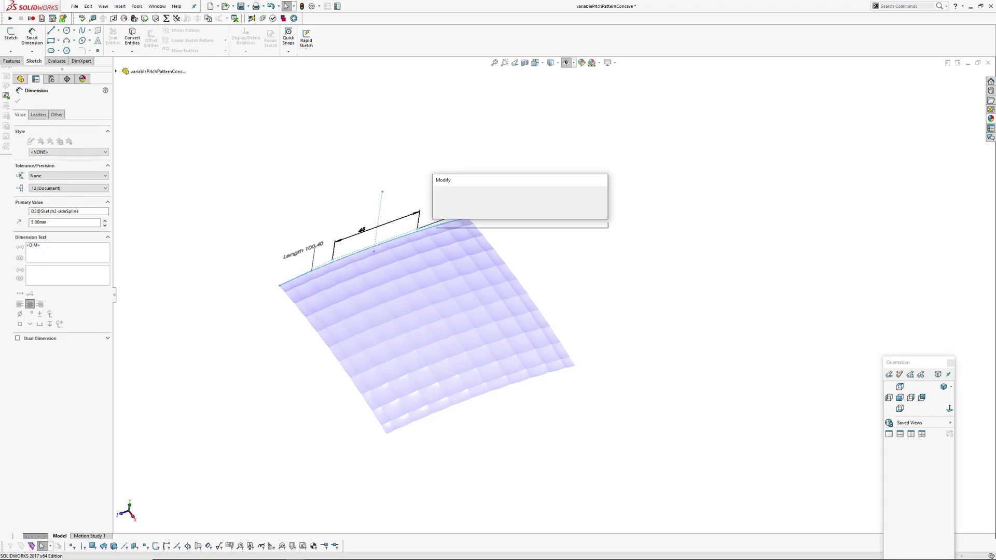
pyautogui.write('=')
pyautogui.write('5')
pyautogui.press('Return')
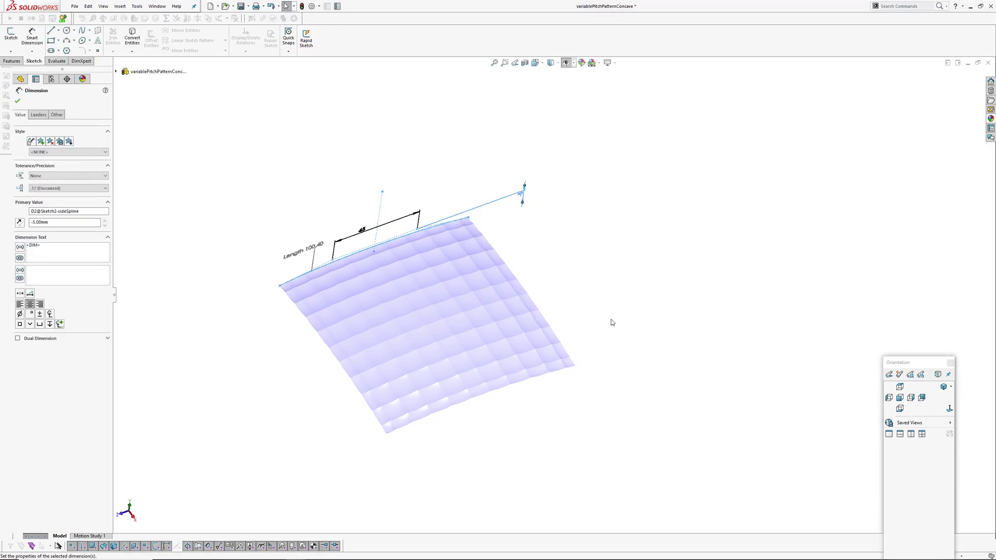
pyautogui.hotkey('ctrl', 'b')
pyautogui.moveTo(462, 296)
pyautogui.mouseDown(button='middle')
pyautogui.moveTo(456, 359)
pyautogui.moveTo(597, 321)
pyautogui.moveTo(690, 265)
pyautogui.moveTo(536, 325)
pyautogui.mouseUp(button='middle')
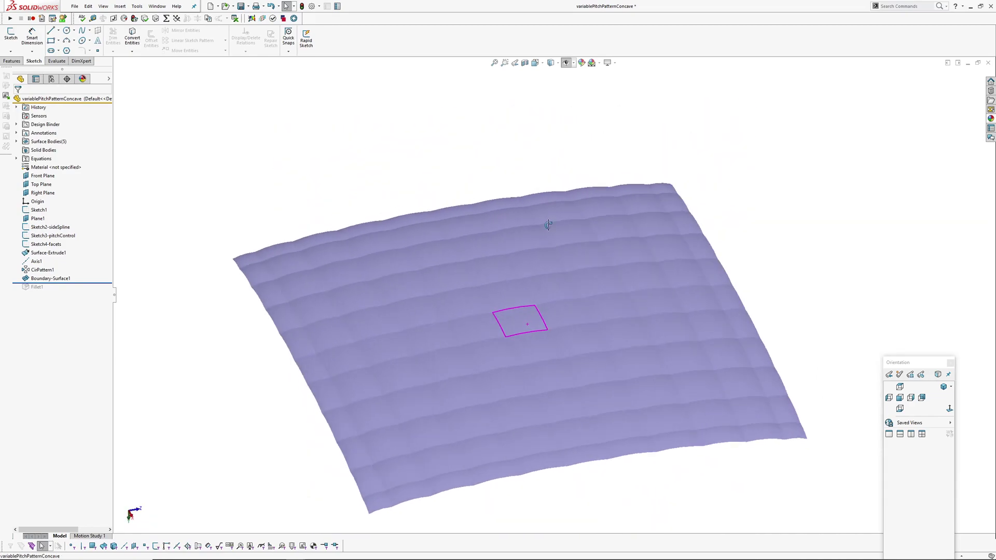
# Raise the side spline's end dimension from 5 to 15 mm and rebuild the arched surface.
pyautogui.moveTo(554, 224); pyautogui.dragTo(500, 305, button='middle')
pyautogui.scroll(1, 552, 338)
pyautogui.scroll(3, 218, 259)
pyautogui.moveTo(392, 329); pyautogui.dragTo(372, 249, button='middle')
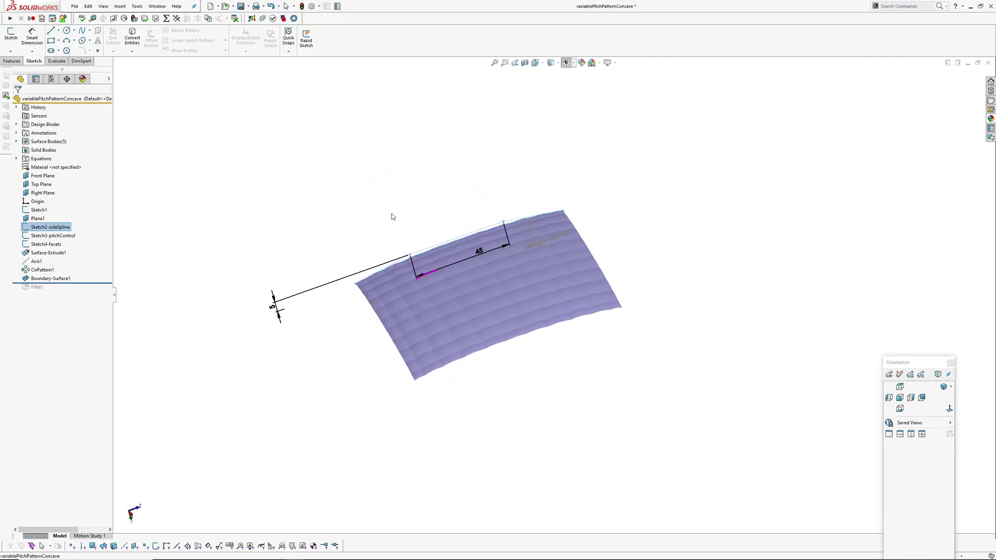
pyautogui.doubleClick(278, 307)
pyautogui.write('15')
pyautogui.press('Return')
pyautogui.hotkey('ctrl', 'b')
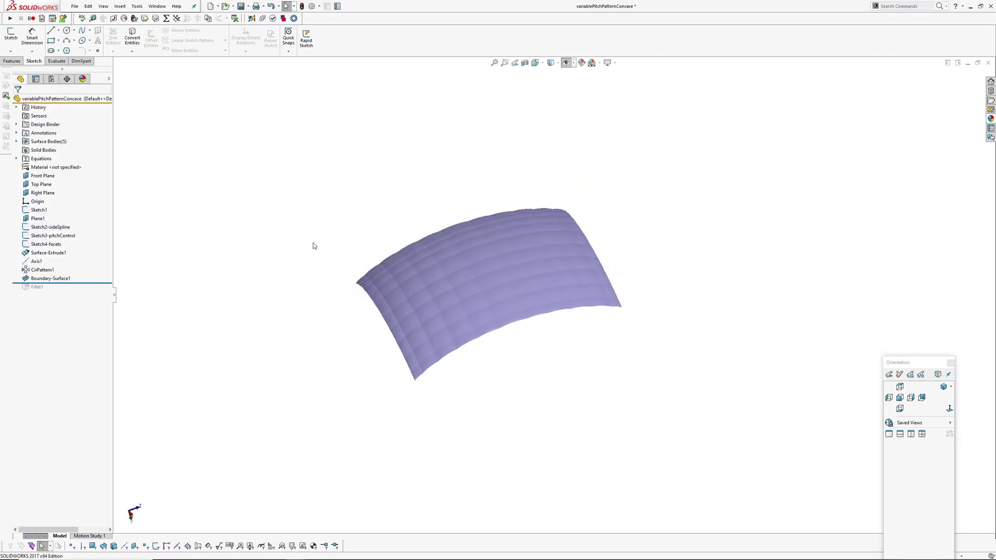
pyautogui.moveTo(452, 266)
pyautogui.mouseDown(button='middle')
pyautogui.moveTo(515, 271)
pyautogui.moveTo(492, 356)
pyautogui.moveTo(514, 332)
pyautogui.moveTo(466, 292)
pyautogui.moveTo(490, 363)
pyautogui.moveTo(475, 318)
pyautogui.moveTo(469, 329)
pyautogui.moveTo(518, 300)
pyautogui.moveTo(467, 334)
pyautogui.moveTo(460, 287)
pyautogui.moveTo(452, 369)
pyautogui.moveTo(445, 363)
pyautogui.moveTo(463, 358)
pyautogui.moveTo(447, 353)
pyautogui.mouseUp(button='middle')
pyautogui.scroll(-3, 448, 298)
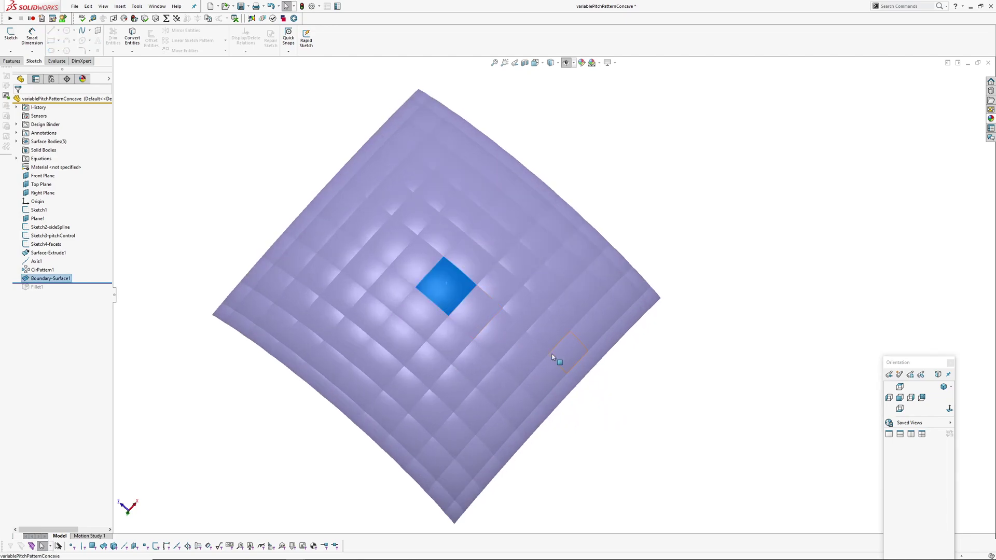
pyautogui.moveTo(464, 395); pyautogui.dragTo(294, 320, button='middle')
pyautogui.doubleClick(45, 237)
pyautogui.scroll(2, 642, 311)
pyautogui.moveTo(642, 311)
pyautogui.keyDown('ctrl'); pyautogui.mouseDown(button='middle')
pyautogui.moveTo(489, 240)
pyautogui.moveTo(554, 189)
pyautogui.moveTo(663, 345)
pyautogui.moveTo(524, 241)
pyautogui.mouseUp(button='middle'); pyautogui.keyUp('ctrl')
pyautogui.doubleClick(415, 156)
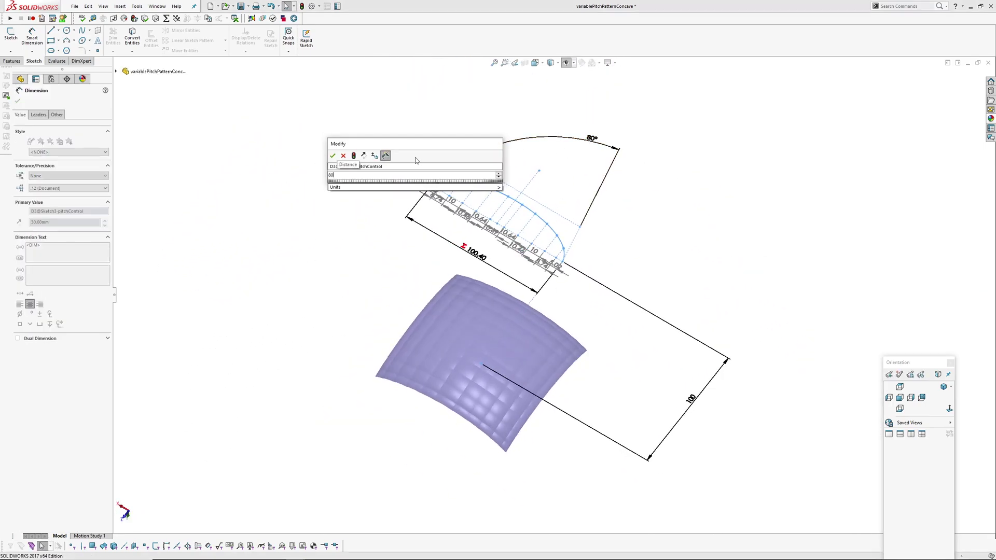
pyautogui.press('Escape')
pyautogui.click(680, 178)
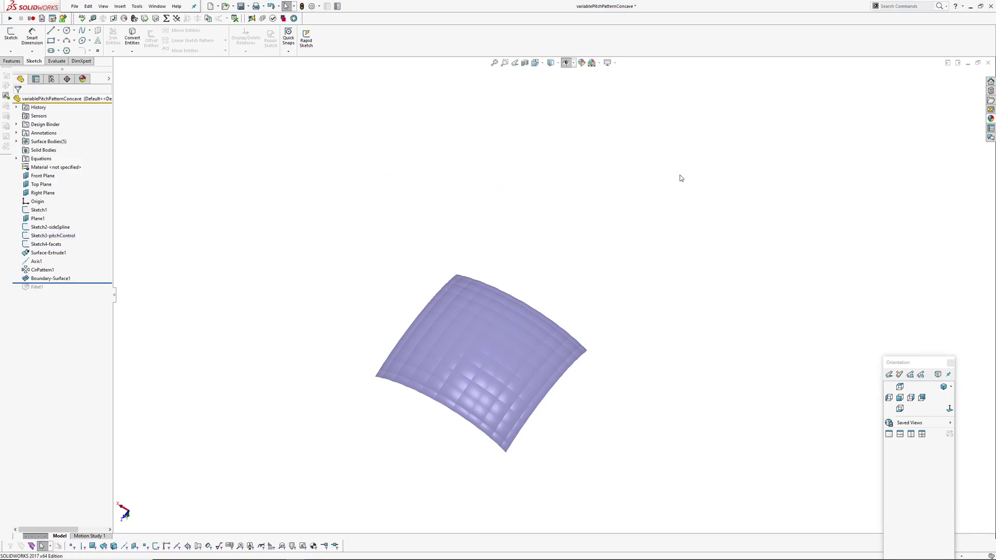
pyautogui.moveTo(552, 367); pyautogui.dragTo(491, 392, button='middle')
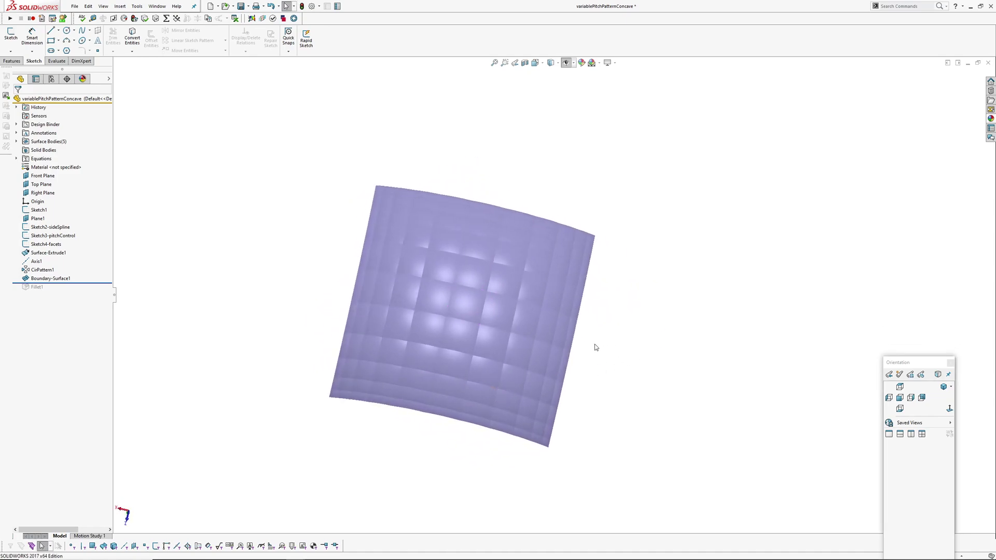